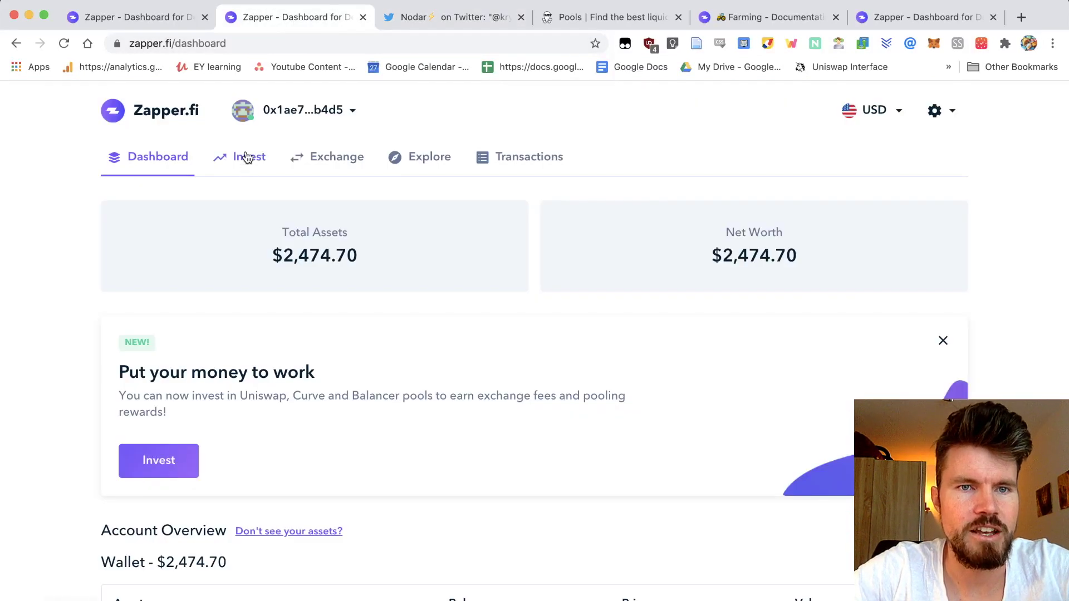
# Step: View Zapper's Invest page and examine the Top 10 Liquidity Pools list on Pools.fyi
pyautogui.click(246, 160)
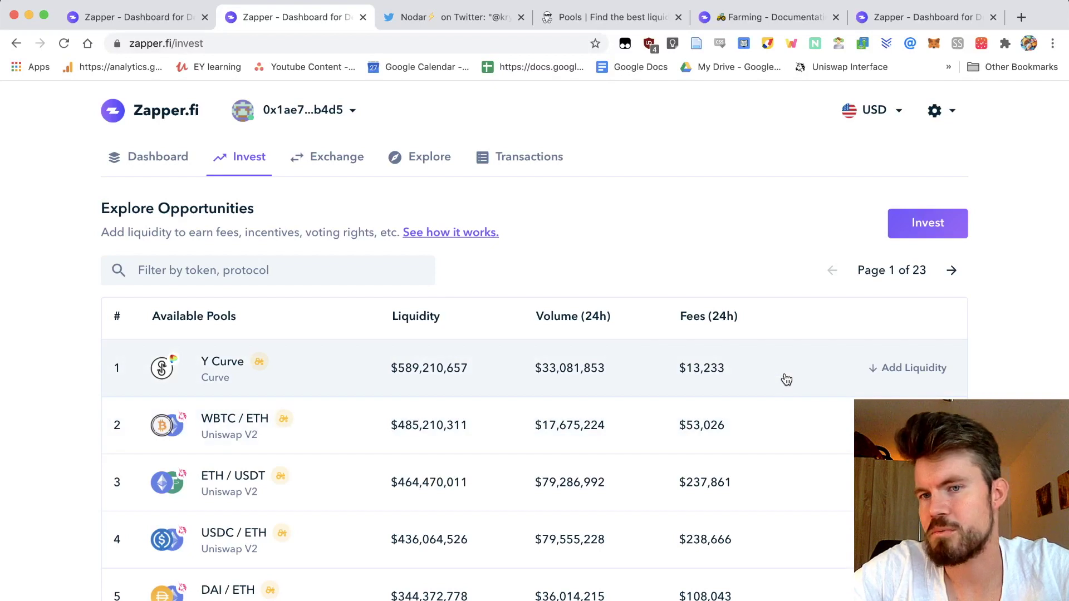
pyautogui.click(580, 20)
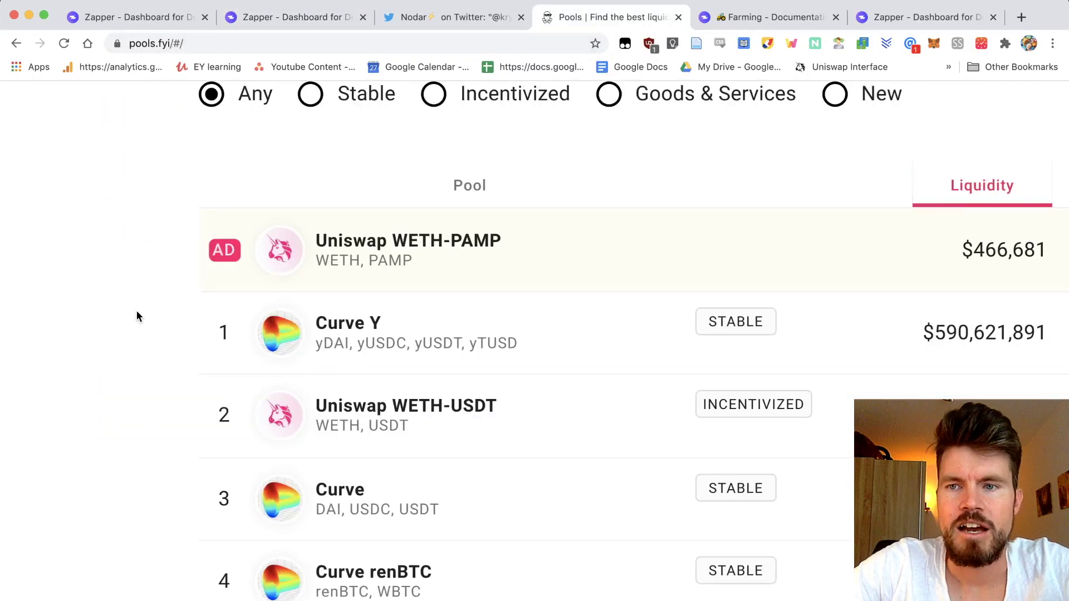
pyautogui.keyDown('ctrl'); pyautogui.scroll(-5, 138, 316); pyautogui.keyUp('ctrl')
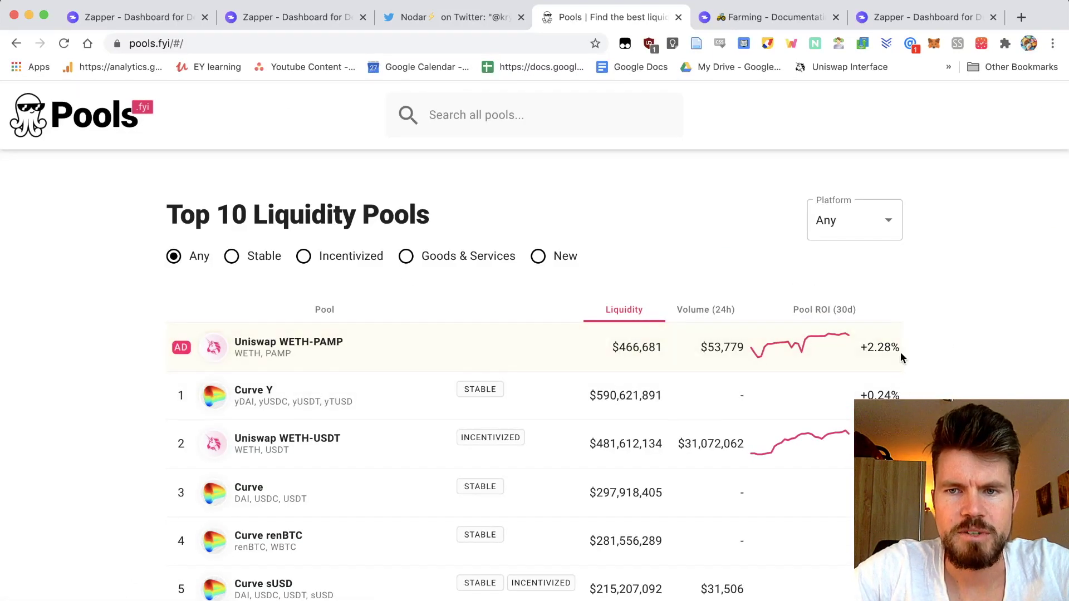
pyautogui.scroll(1, 375, 470)
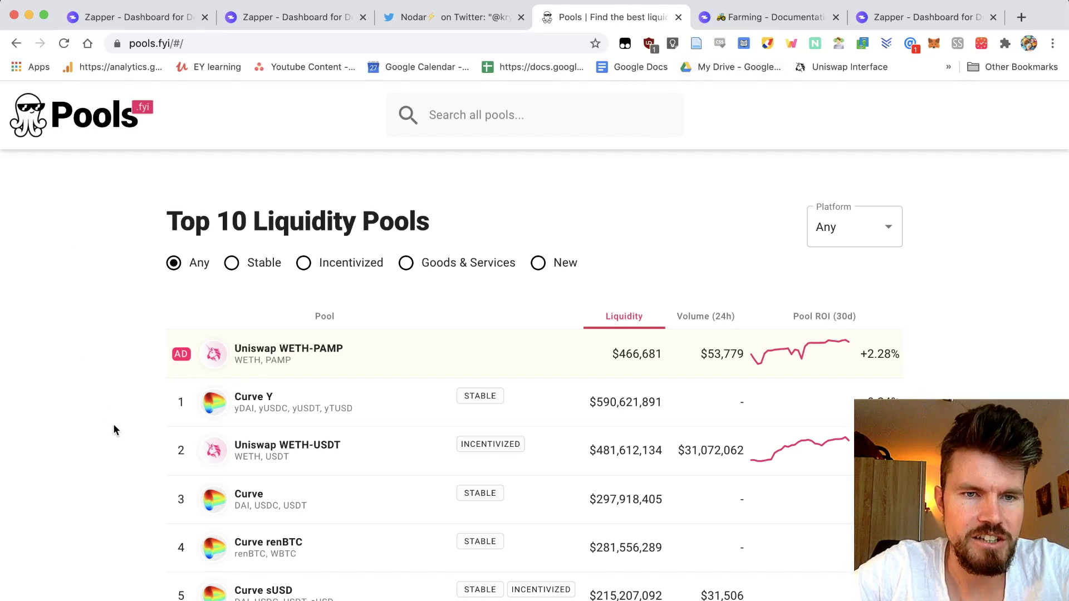
pyautogui.scroll(-2, 114, 430)
pyautogui.scroll(-4, 114, 429)
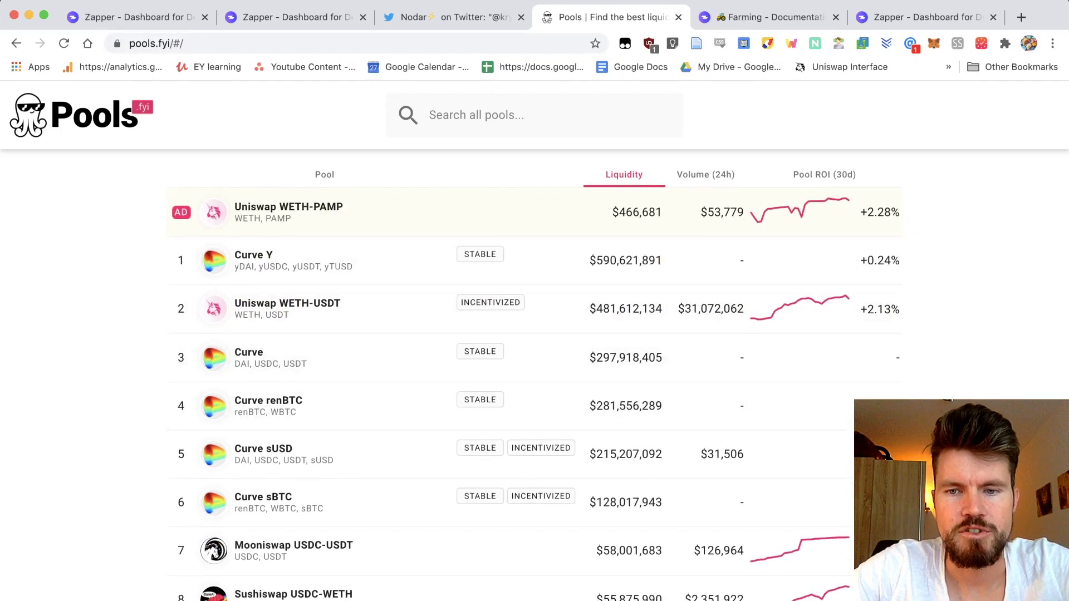
pyautogui.scroll(-1, 836, 296)
pyautogui.scroll(-5, 1008, 370)
pyautogui.scroll(9, 1007, 371)
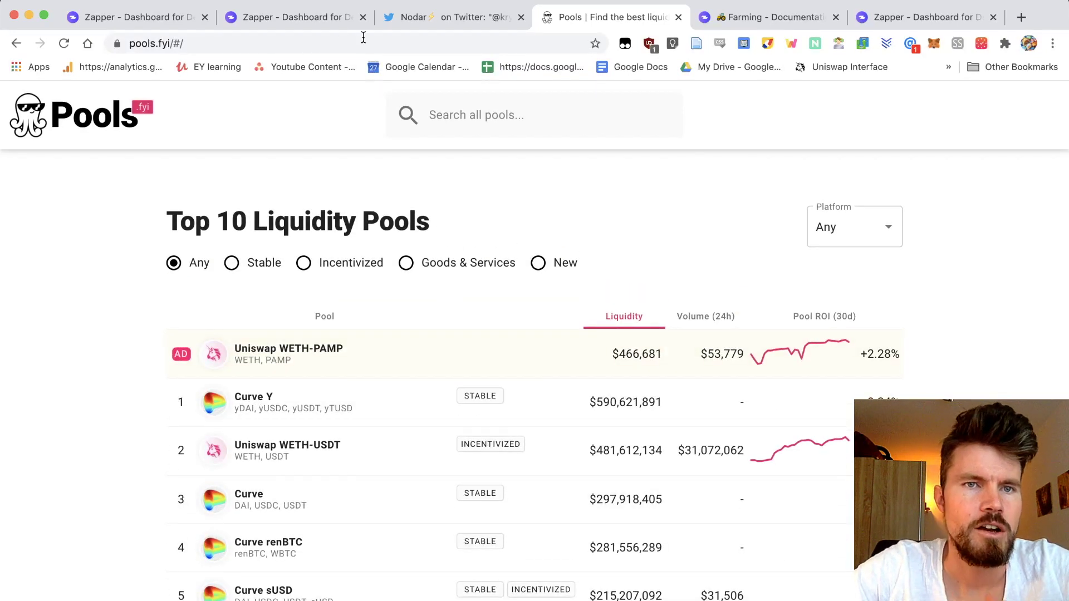
# Step: Return to Zapper's Invest page and examine the available pools with their liquidity, volume and fees
pyautogui.click(306, 23)
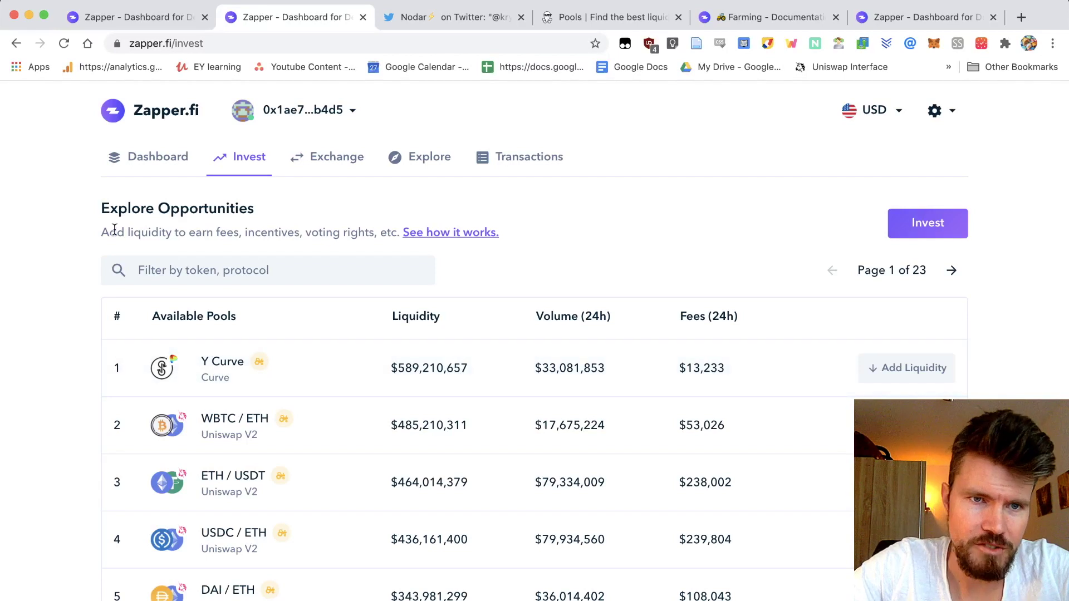
pyautogui.scroll(-3, 88, 421)
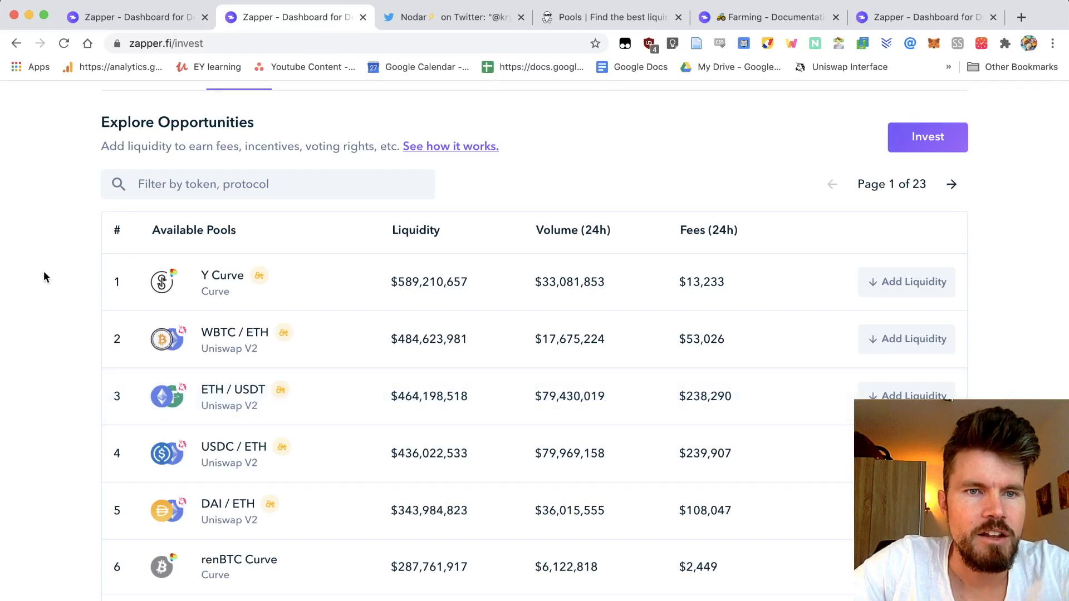
pyautogui.scroll(-3, 44, 271)
pyautogui.scroll(2, 44, 272)
pyautogui.scroll(-3, 44, 272)
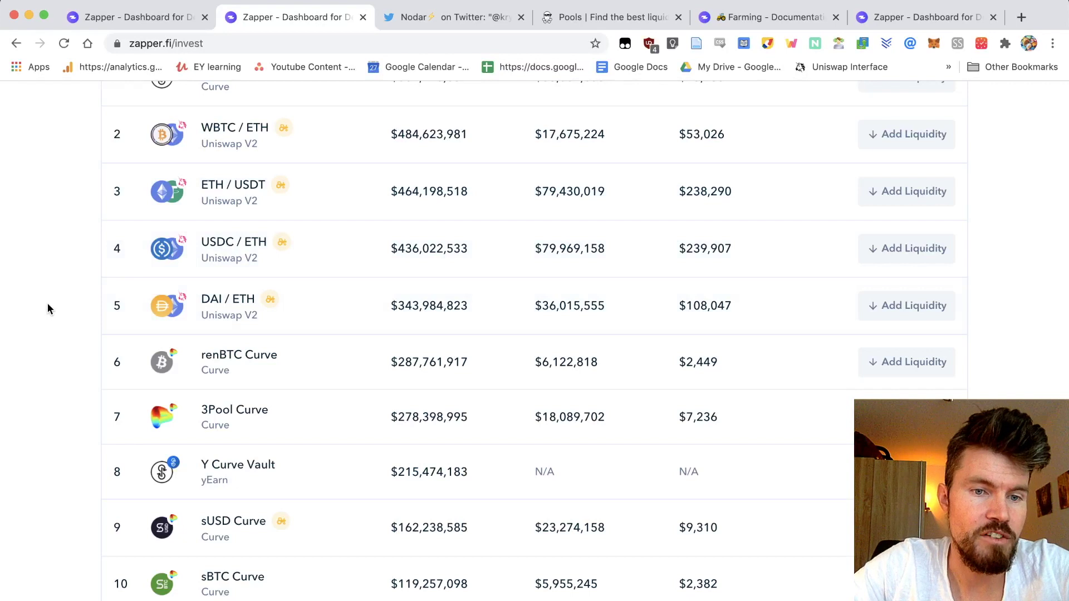
pyautogui.scroll(-3, 48, 304)
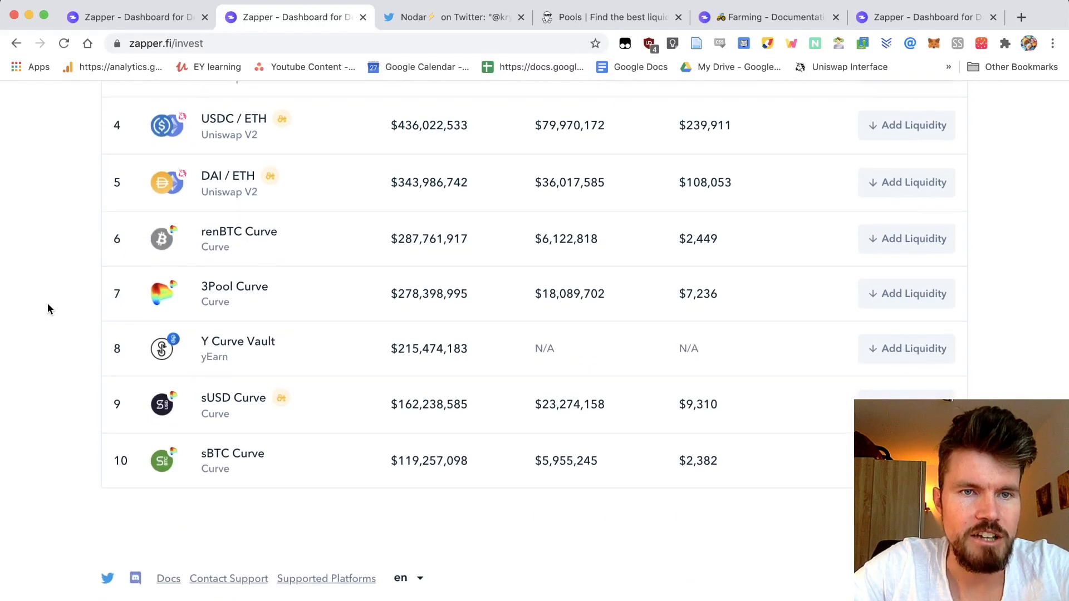
pyautogui.scroll(3, 48, 304)
pyautogui.scroll(4, 48, 303)
pyautogui.scroll(-3, 47, 303)
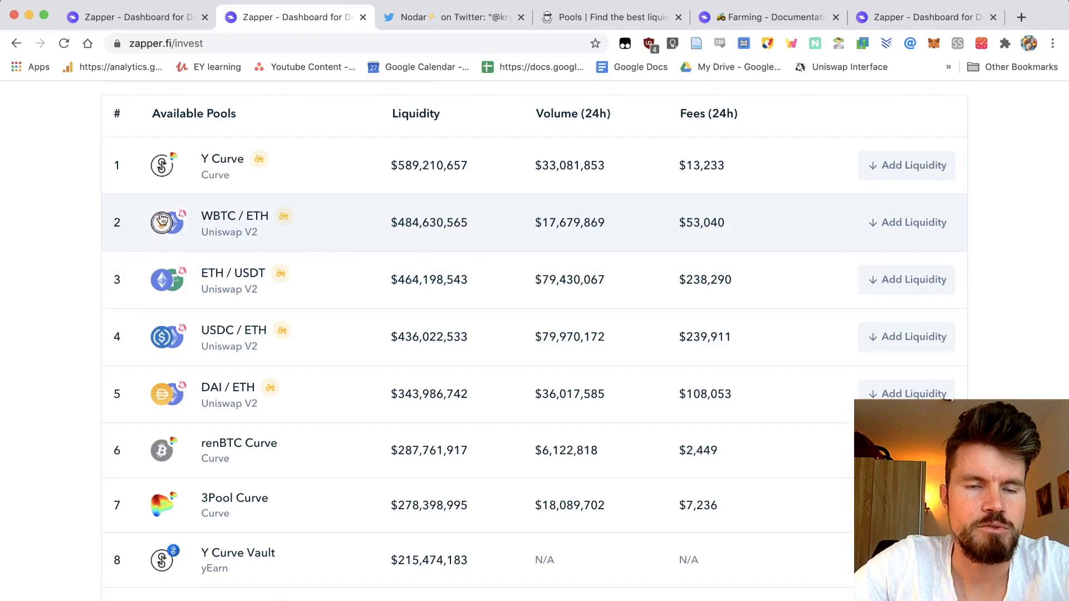
# Step: Open the add-liquidity form for the Uniswap V2 WBTC / ETH pool and enter an amount of 2 ETH
pyautogui.click(230, 228)
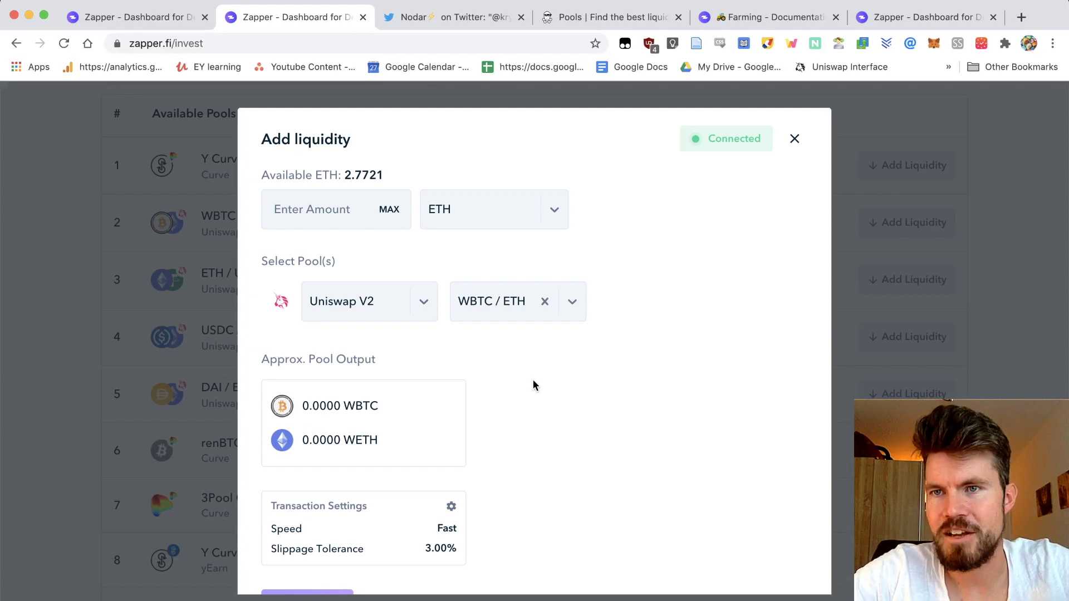
pyautogui.write('2')
pyautogui.click(297, 214)
pyautogui.press('BackSpace')
pyautogui.write('2')
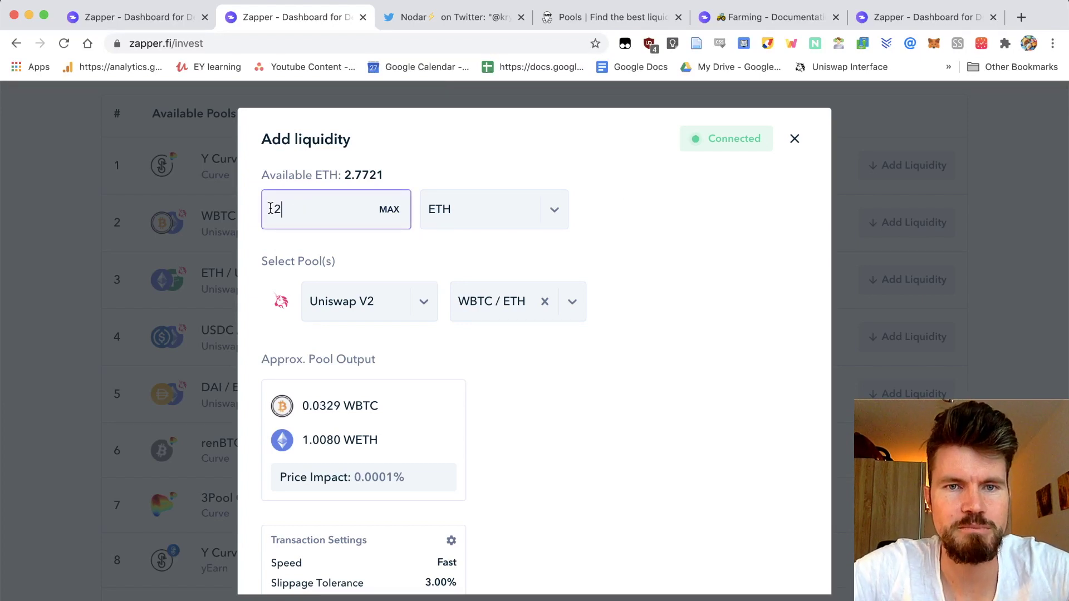
pyautogui.click(634, 244)
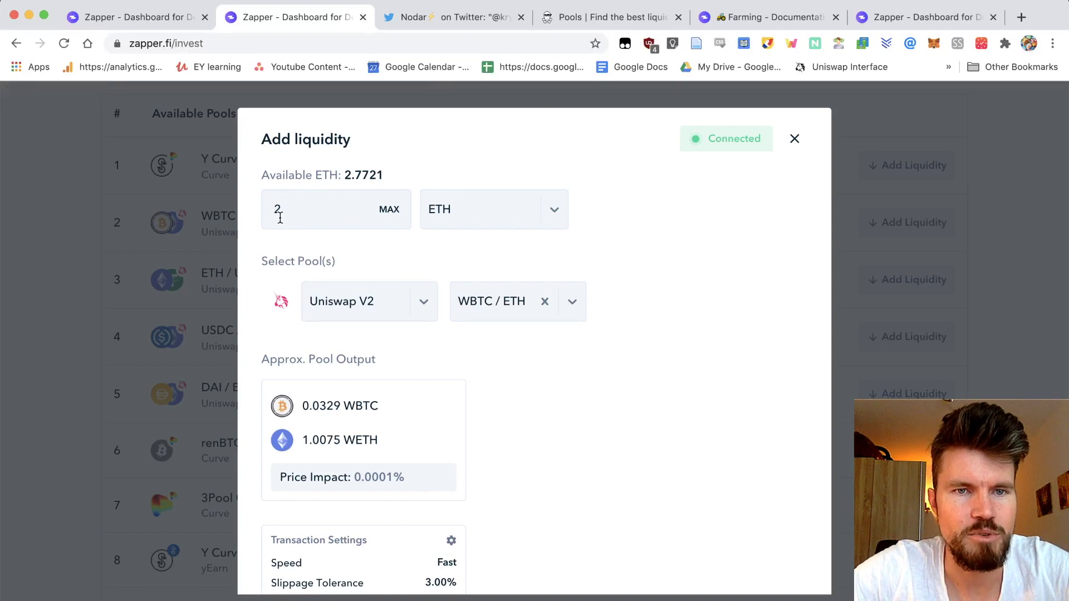
# Step: Review the approximate pool output, slippage tolerance and gas settings of the WBTC / ETH deposit, and close the form without confirming
pyautogui.scroll(-2, 627, 479)
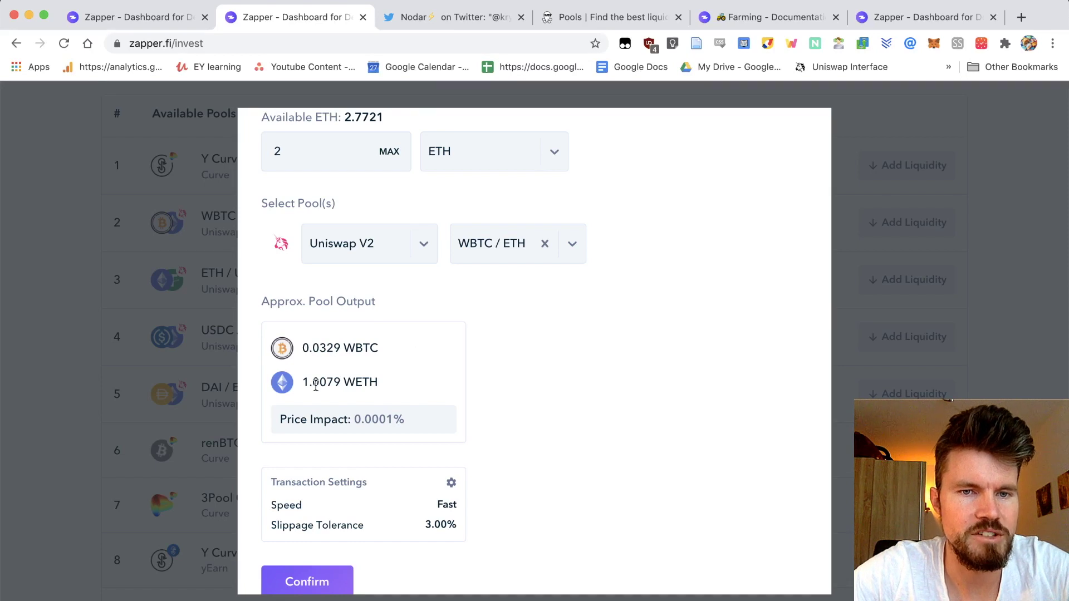
pyautogui.scroll(-2, 538, 375)
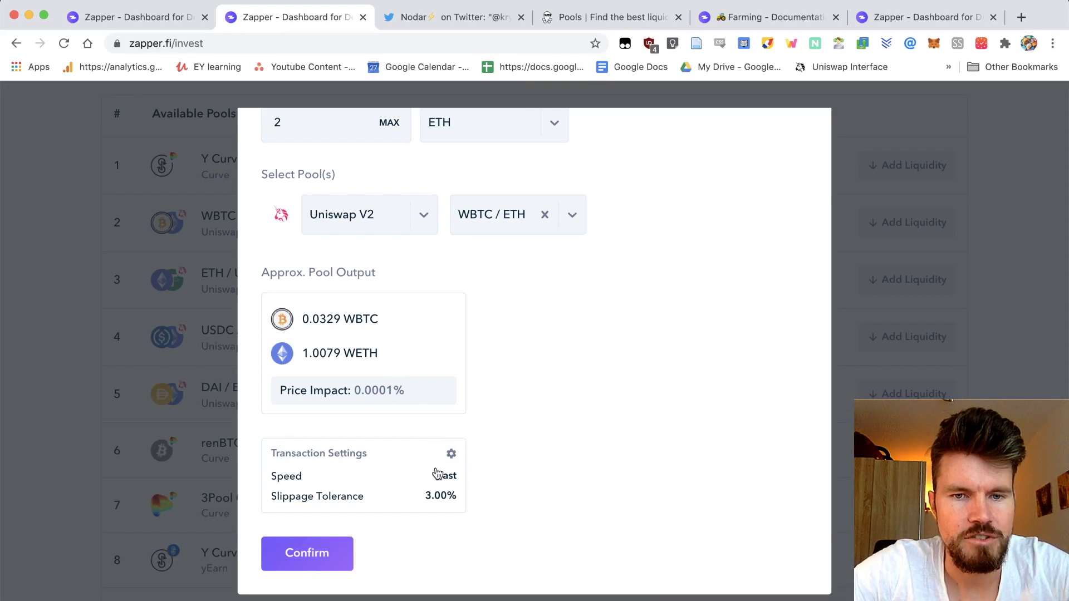
pyautogui.click(451, 455)
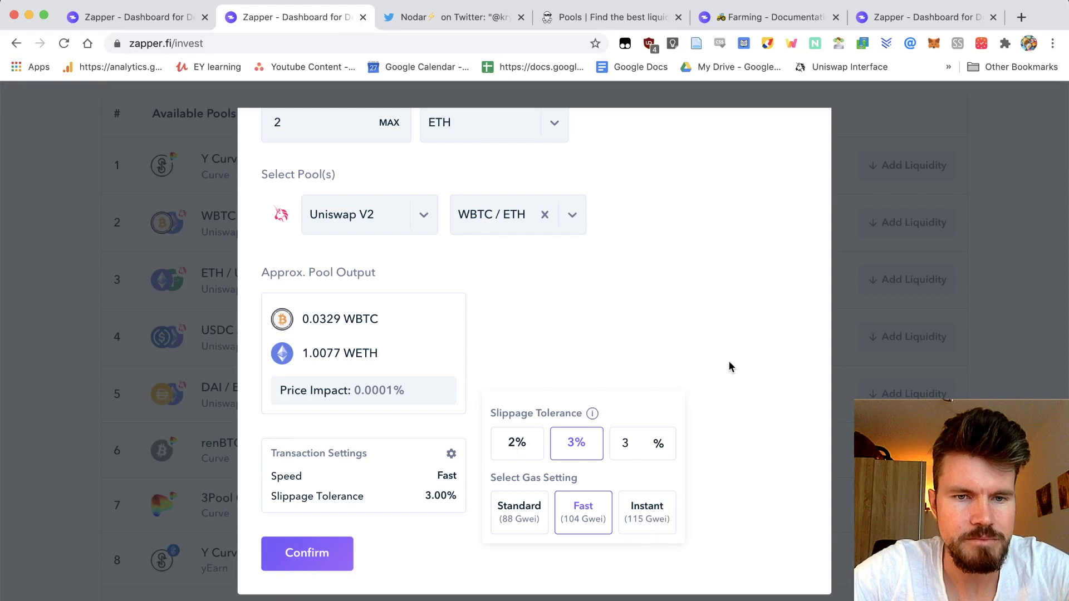
pyautogui.scroll(2, 300, 554)
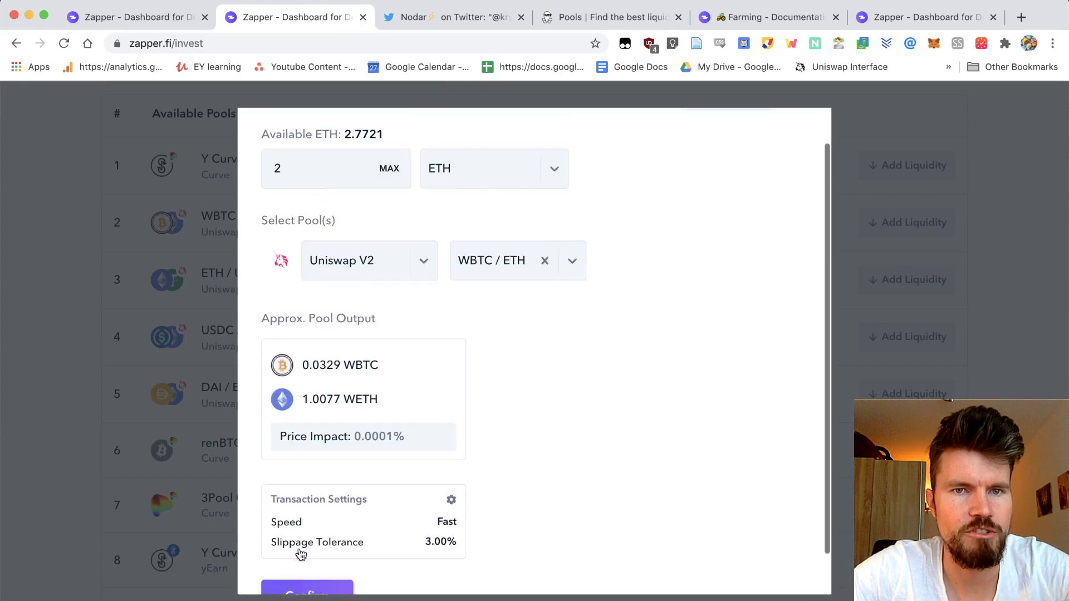
pyautogui.scroll(2, 301, 554)
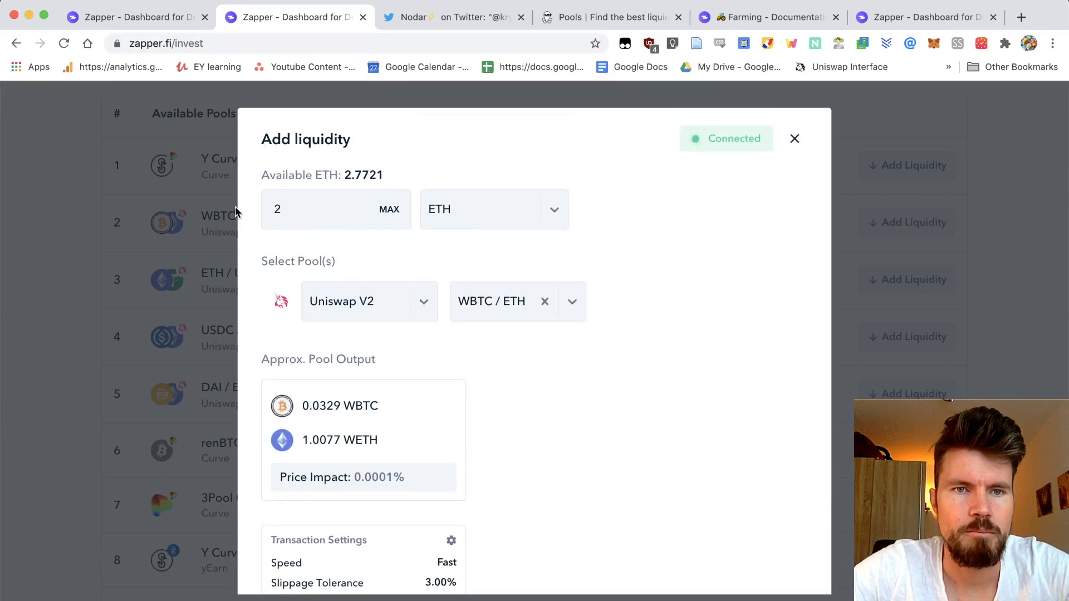
pyautogui.scroll(-3, 582, 425)
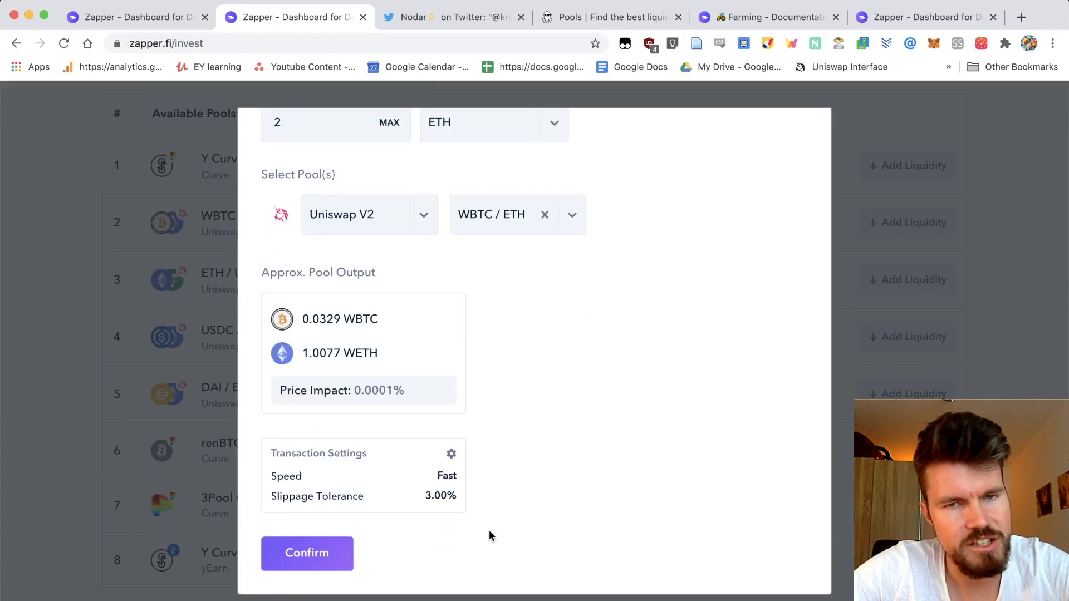
pyautogui.scroll(3, 489, 536)
pyautogui.scroll(-3, 488, 536)
pyautogui.scroll(3, 489, 535)
pyautogui.click(794, 139)
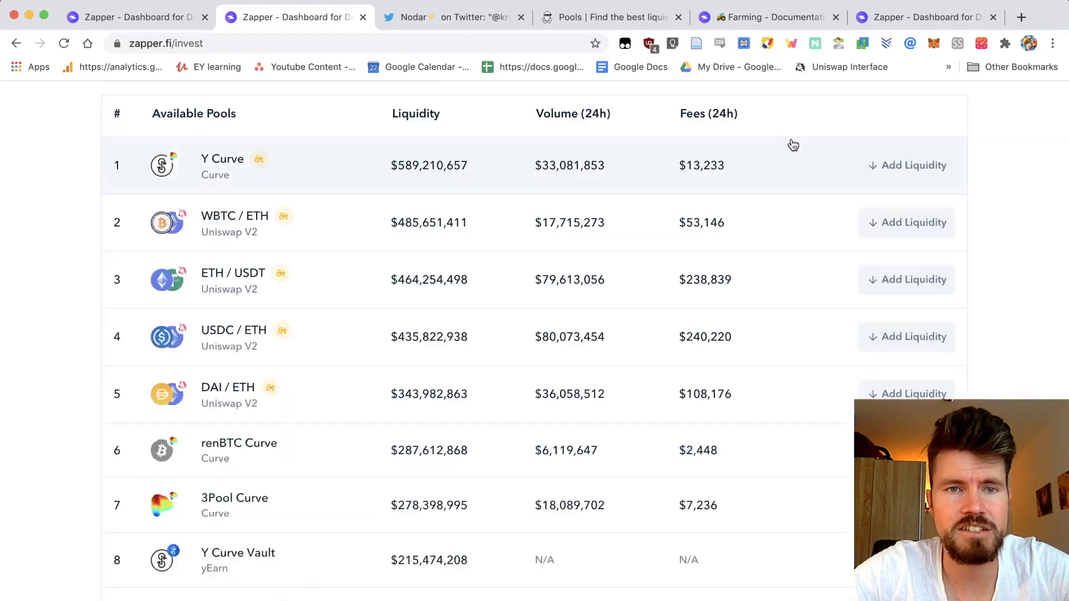
# Step: View the token Exchange page and open the Maker protocol overview
pyautogui.scroll(4, 57, 292)
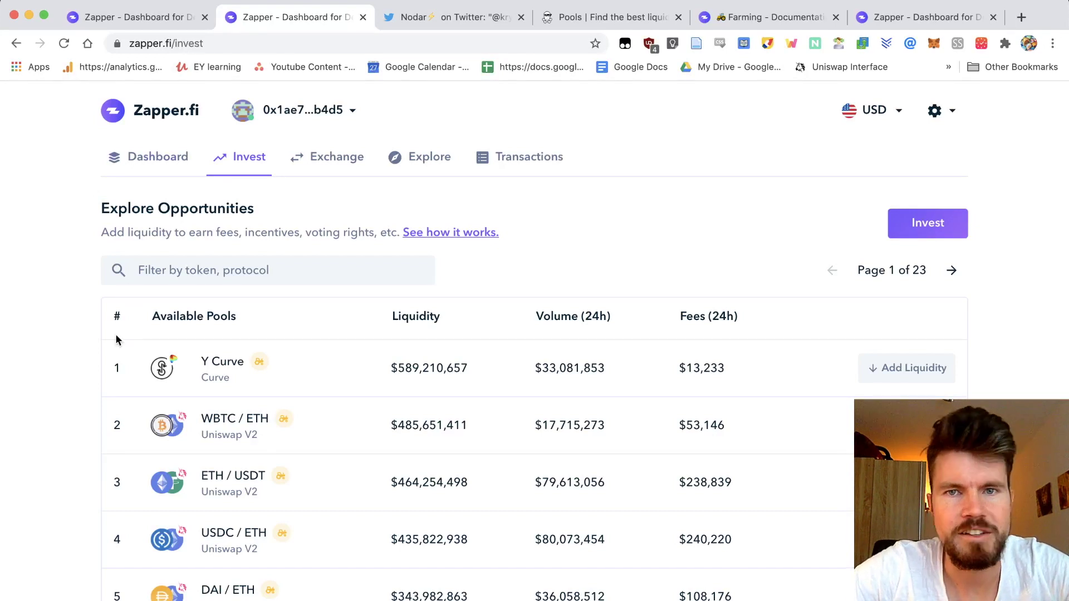
pyautogui.scroll(-8, 76, 316)
pyautogui.scroll(8, 75, 316)
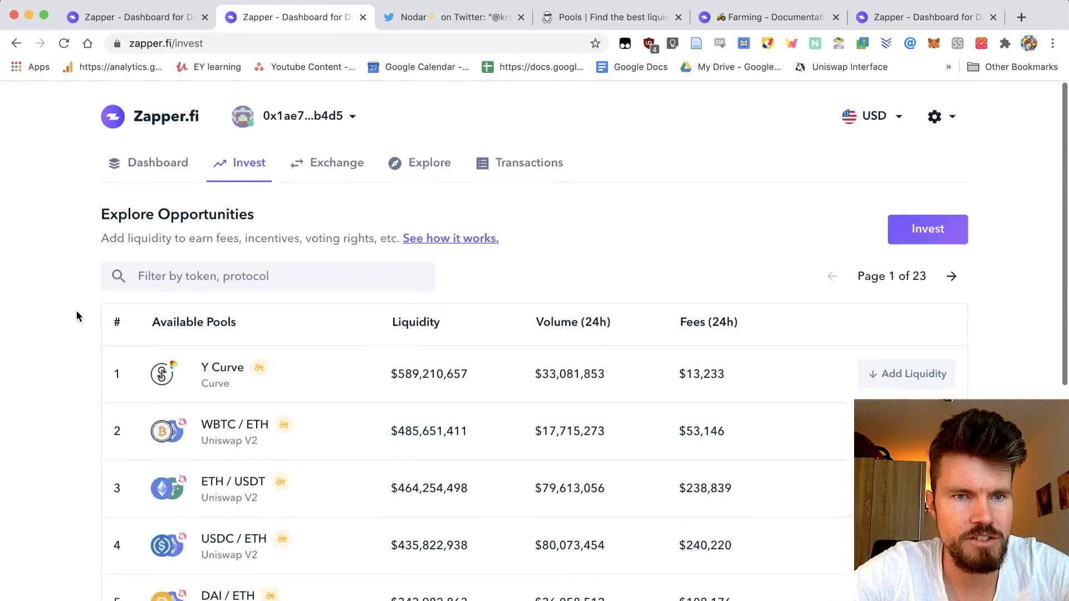
pyautogui.click(329, 157)
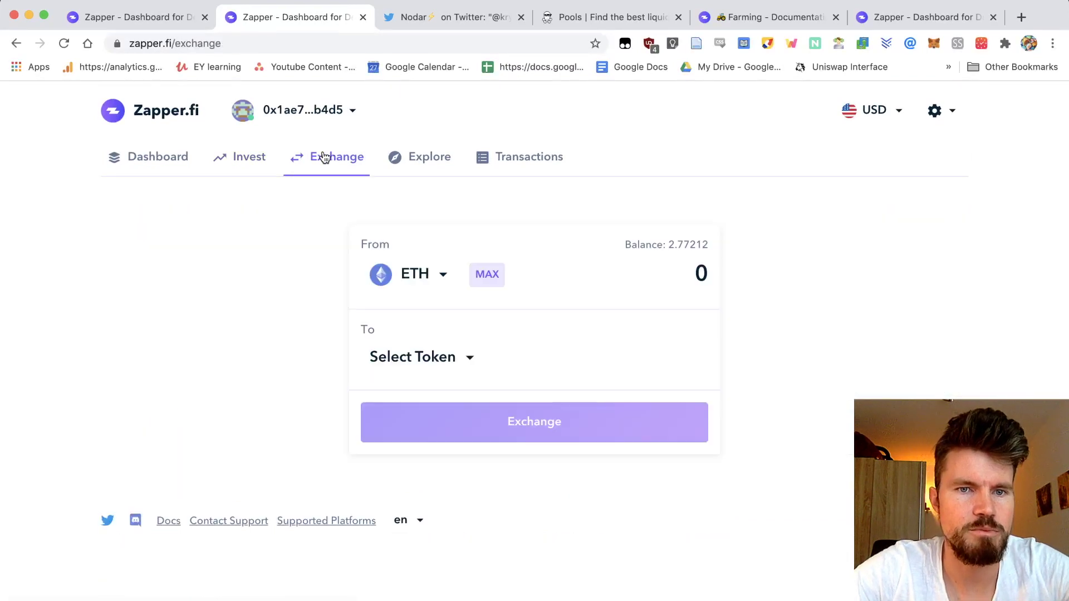
pyautogui.click(429, 164)
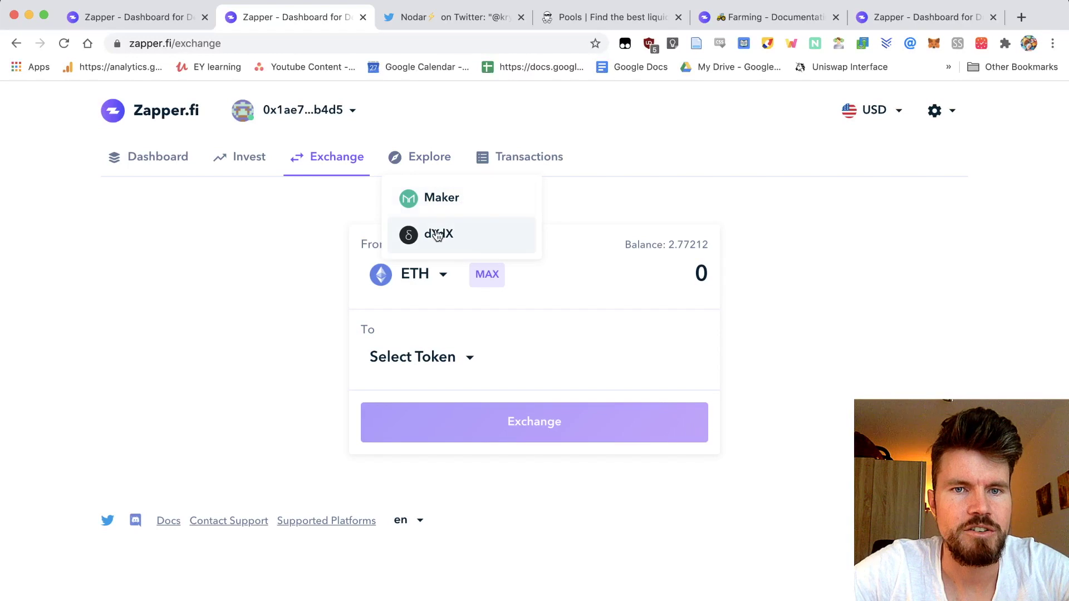
pyautogui.click(450, 201)
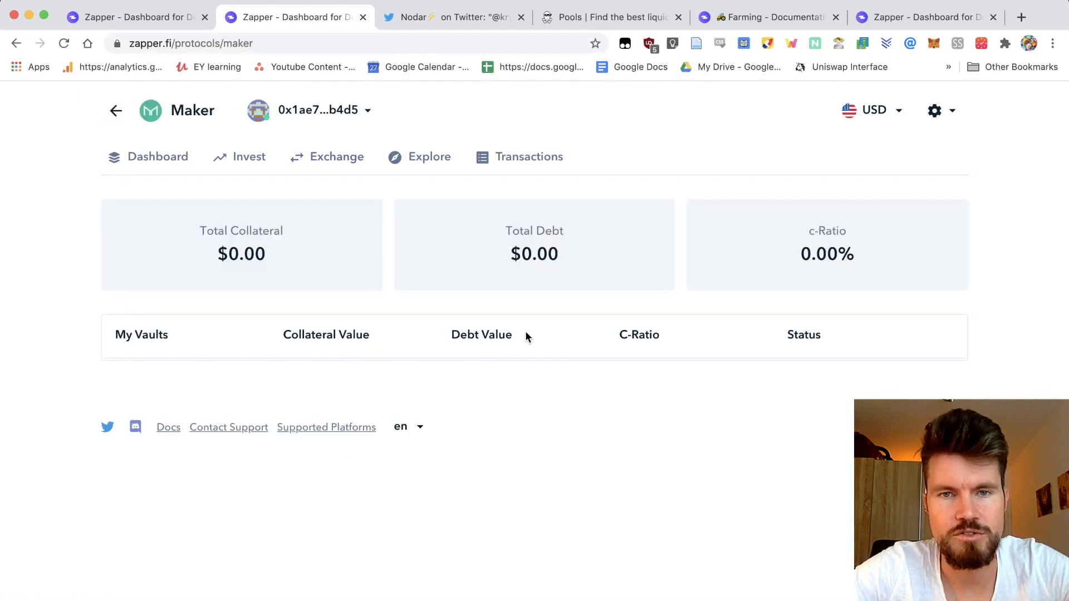
# Step: View the wallet's transaction history and go back to the list of investment pools
pyautogui.click(530, 159)
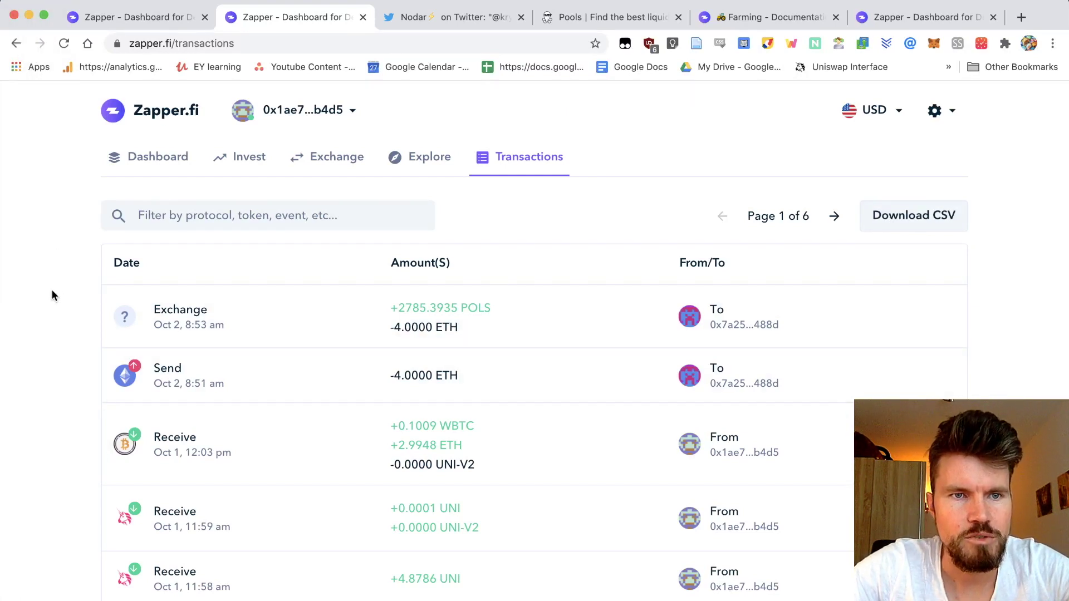
pyautogui.click(149, 167)
pyautogui.click(241, 162)
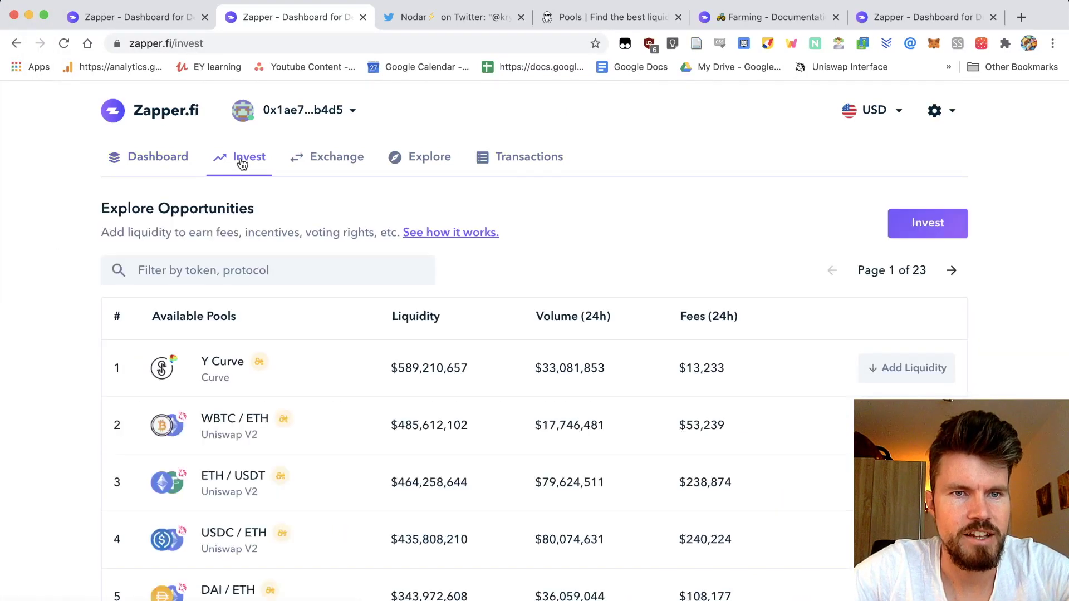
# Step: Open the documentation explaining how pooling works, view its Balancer page, and read the Overview section of its Uniswap page
pyautogui.click(455, 238)
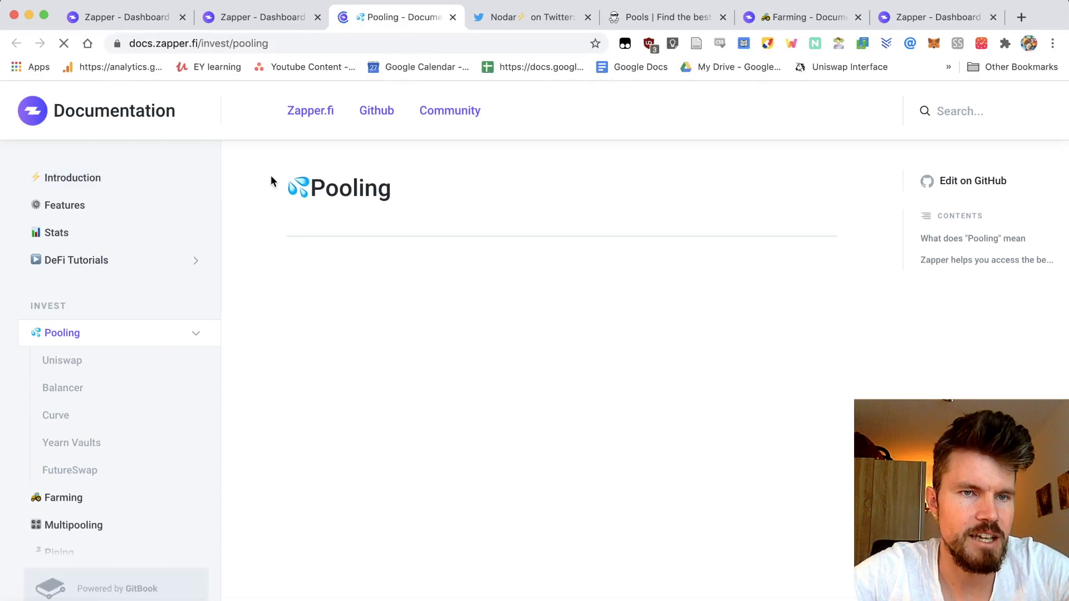
pyautogui.click(62, 387)
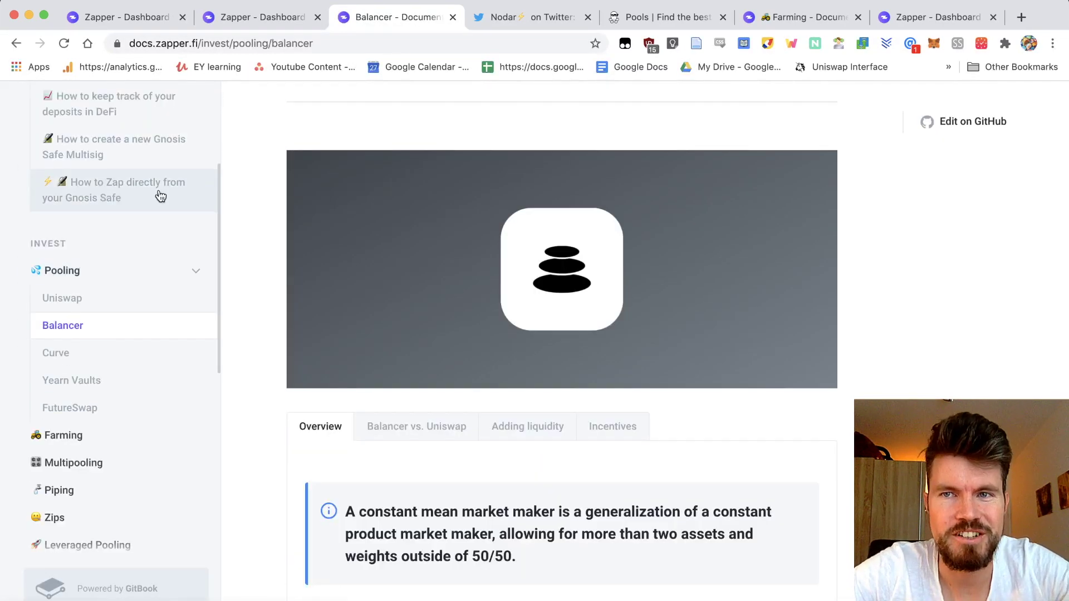
pyautogui.scroll(-2, 160, 196)
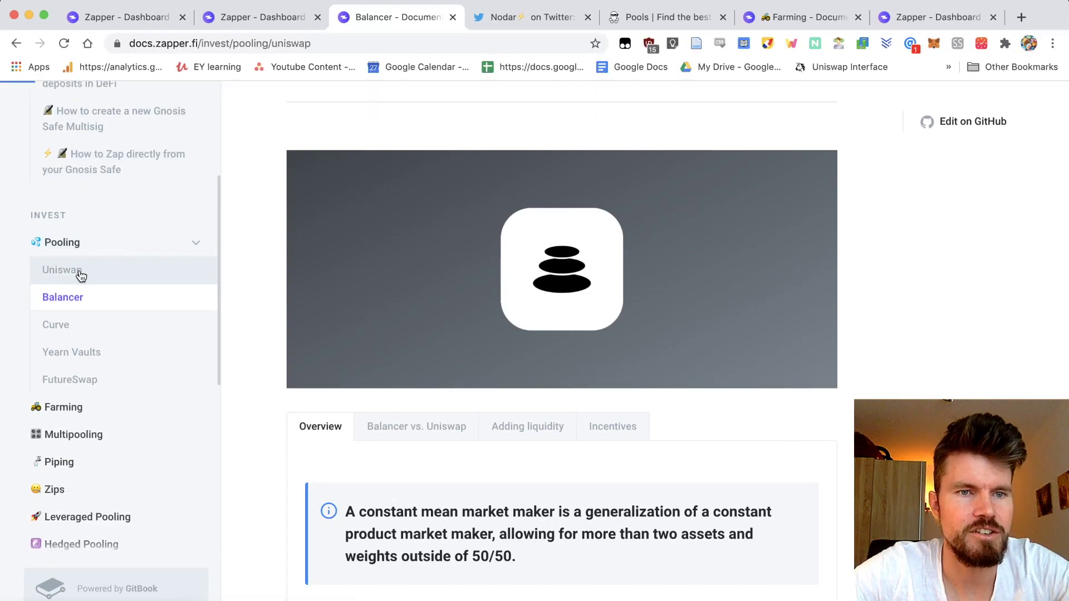
pyautogui.scroll(-7, 251, 297)
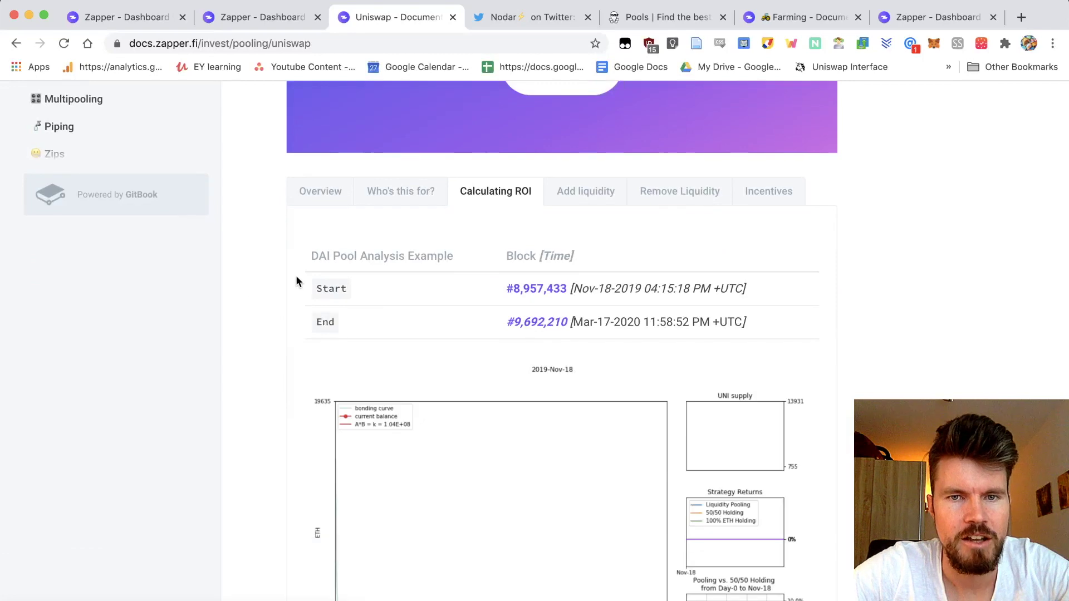
pyautogui.click(333, 192)
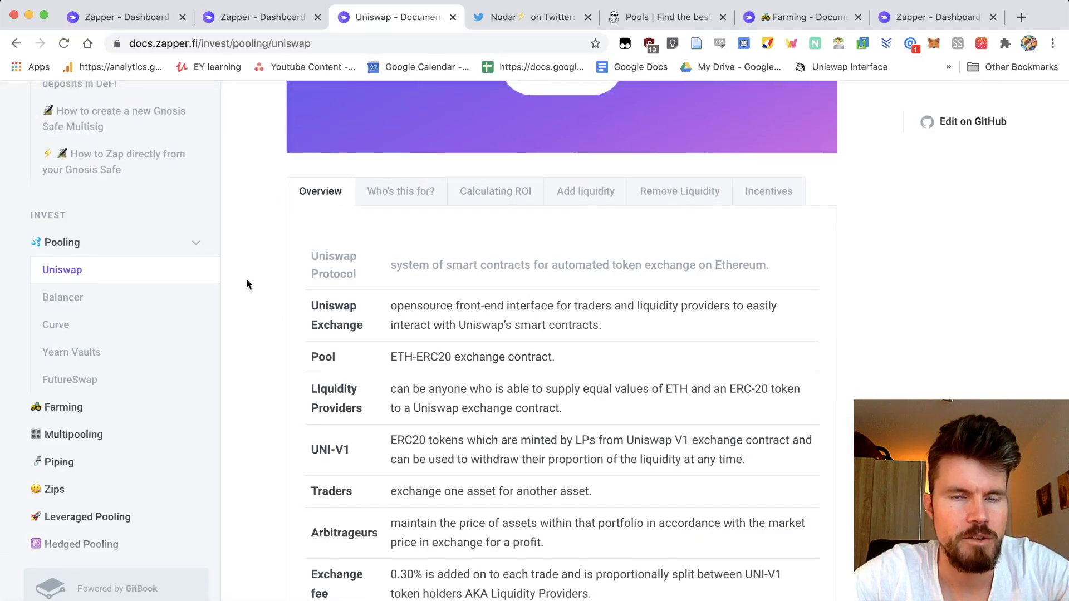
pyautogui.scroll(-1, 264, 250)
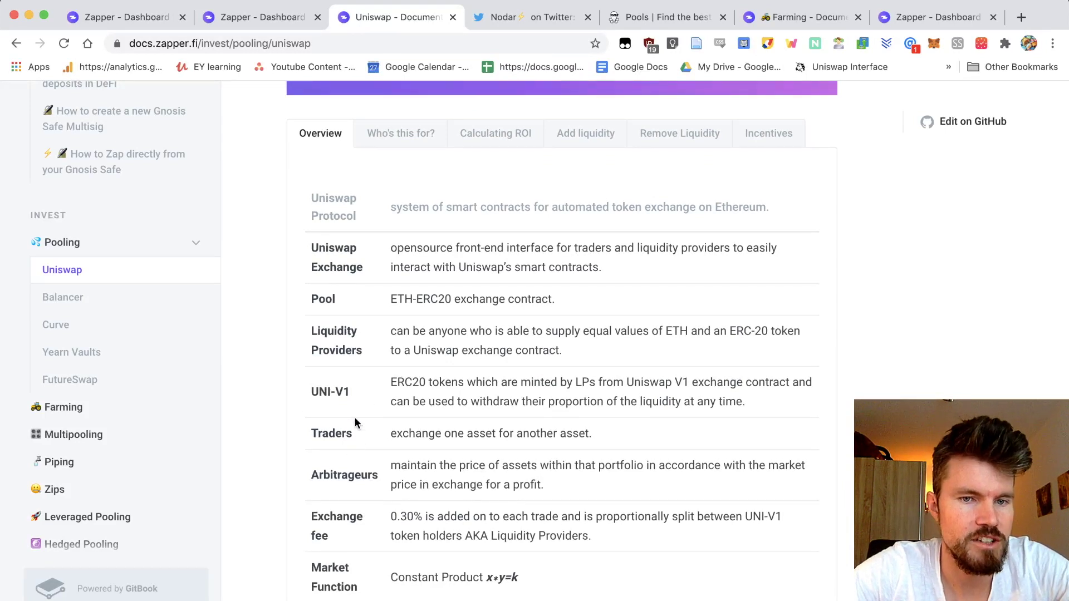
pyautogui.scroll(2, 380, 346)
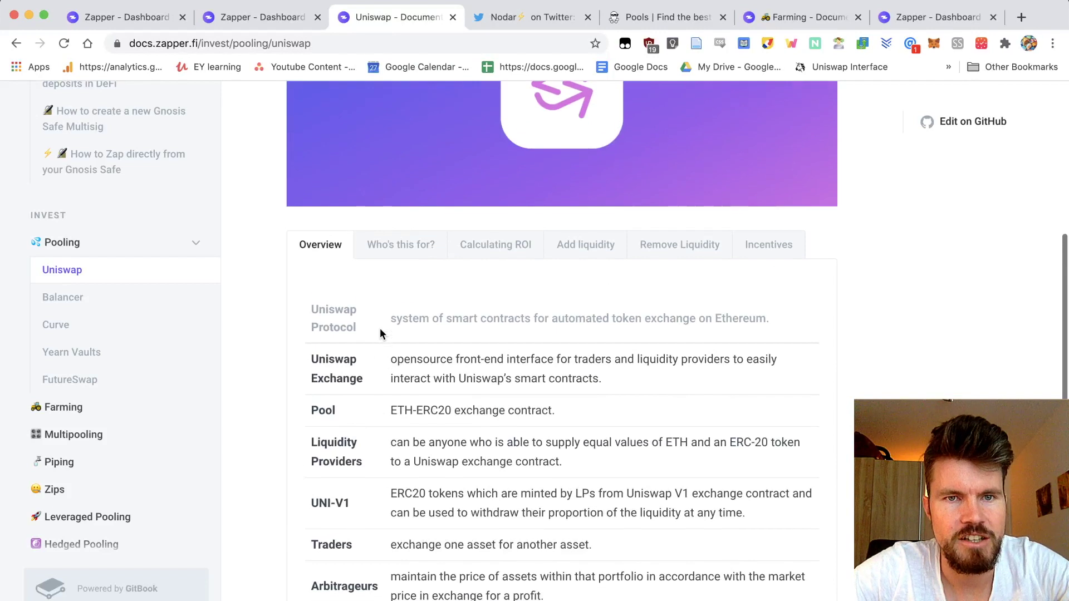
# Step: Read the "Who's this for?" section of the Uniswap pooling documentation
pyautogui.click(394, 257)
pyautogui.scroll(-6, 286, 340)
pyautogui.scroll(7, 611, 327)
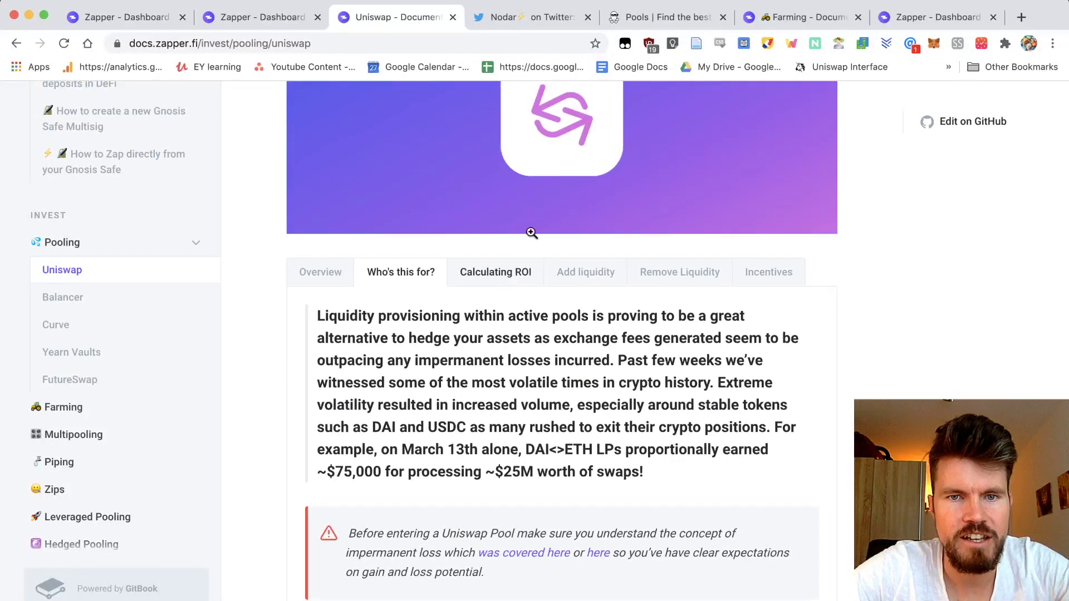
# Step: Examine the DAI pool analysis example and ROI summary in the Calculating ROI section of the Uniswap page
pyautogui.click(493, 280)
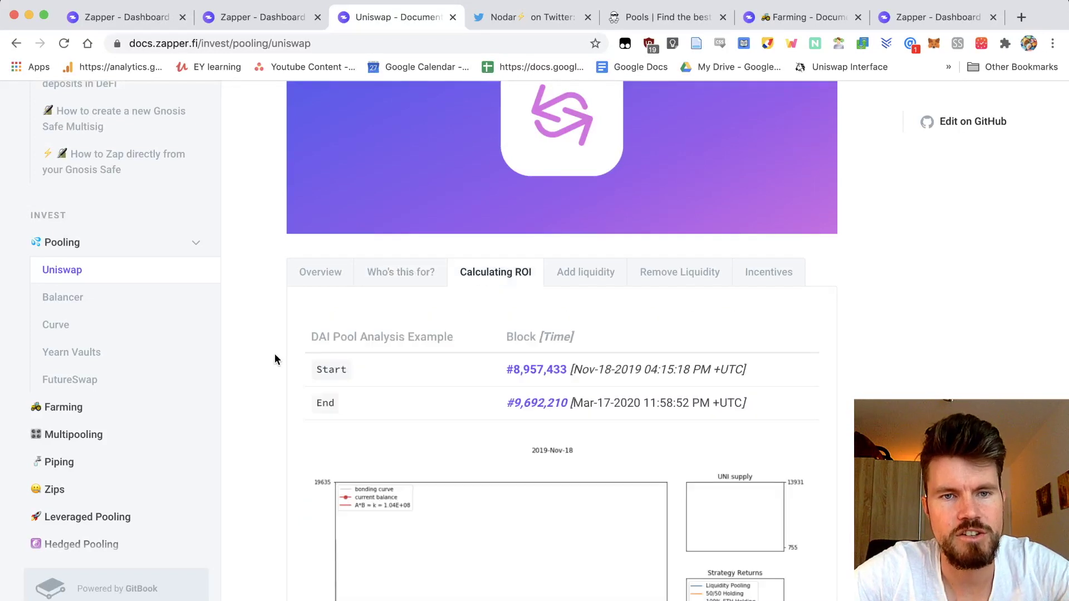
pyautogui.scroll(-5, 272, 362)
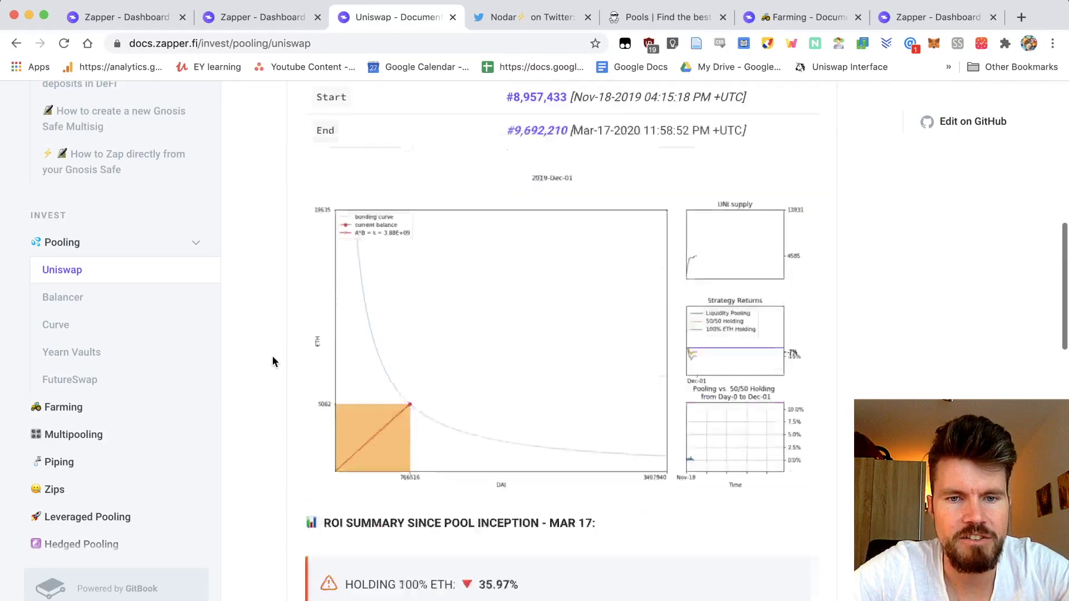
pyautogui.scroll(-5, 329, 302)
pyautogui.scroll(-7, 287, 341)
pyautogui.scroll(13, 286, 341)
pyautogui.scroll(-10, 286, 340)
pyautogui.scroll(20, 286, 340)
pyautogui.scroll(-1, 287, 340)
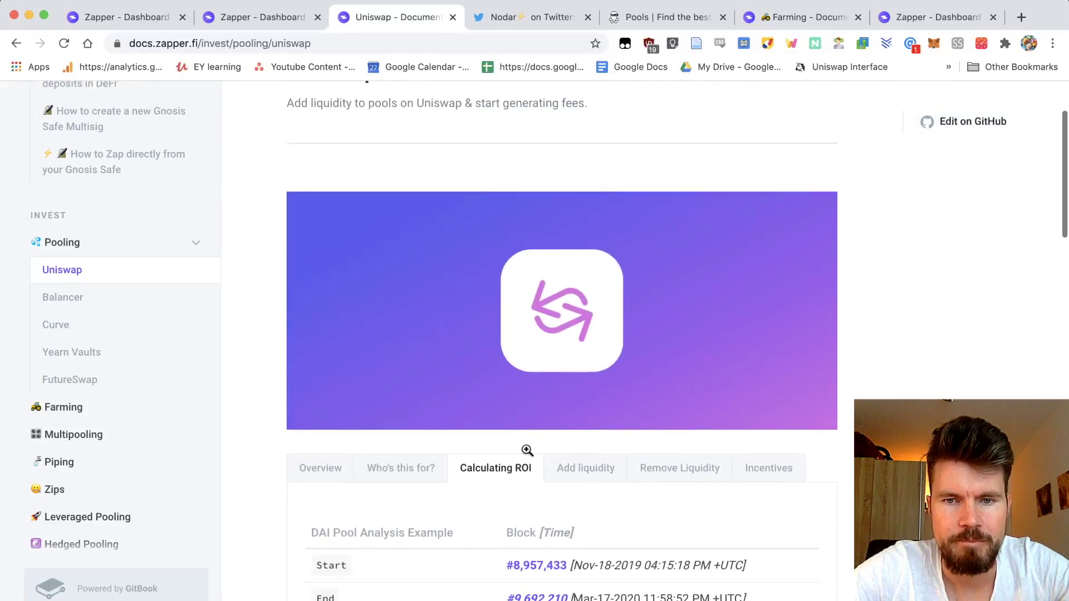
# Step: View the Add liquidity and Remove Liquidity sections of the Uniswap page
pyautogui.click(586, 473)
pyautogui.scroll(-3, 812, 473)
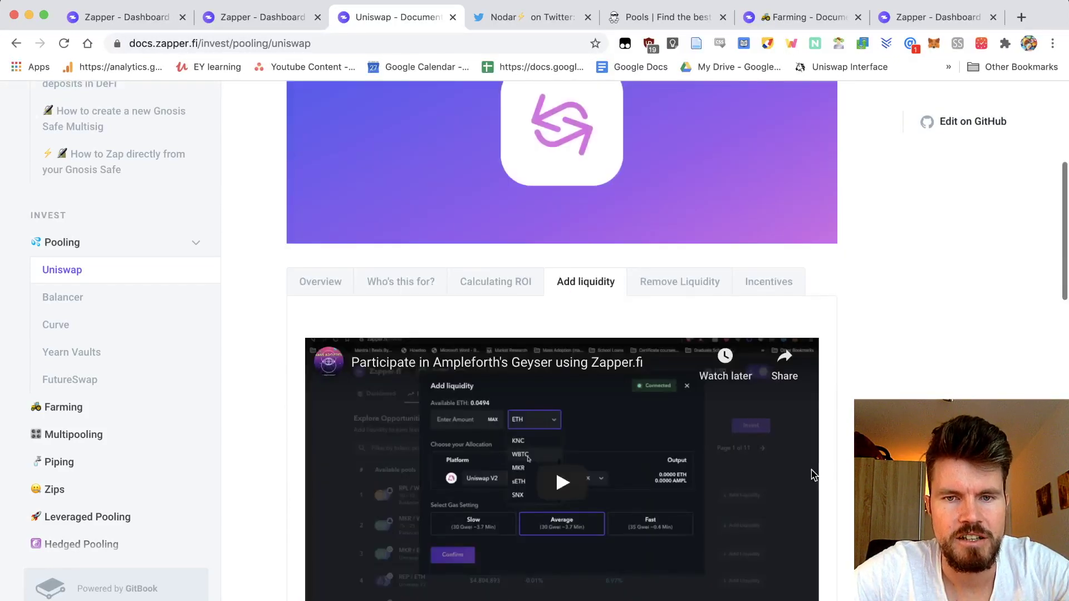
pyautogui.click(670, 285)
pyautogui.scroll(4, 904, 301)
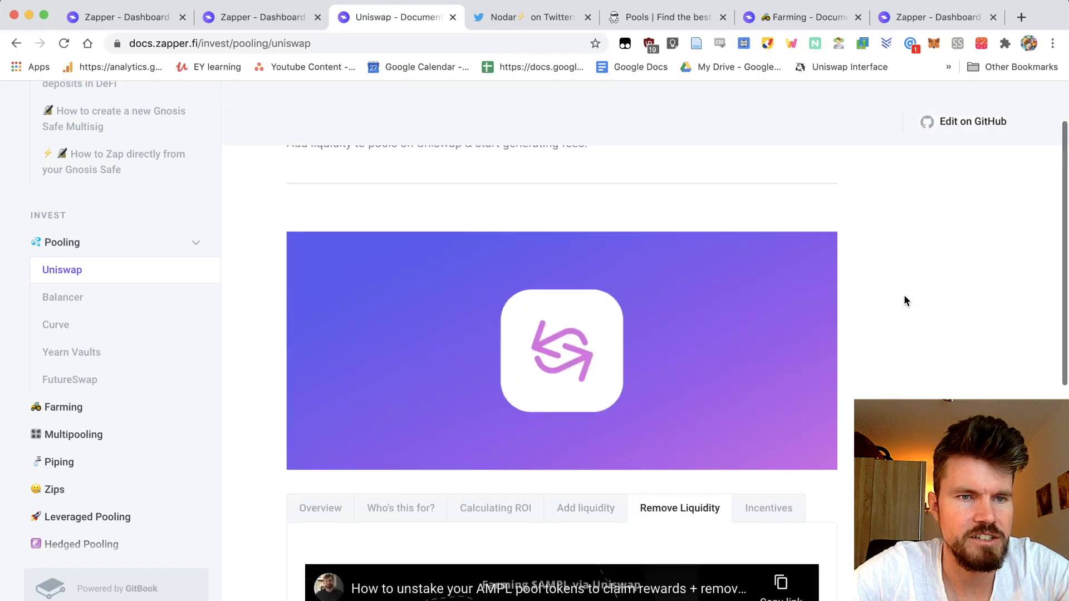
pyautogui.scroll(2, 903, 301)
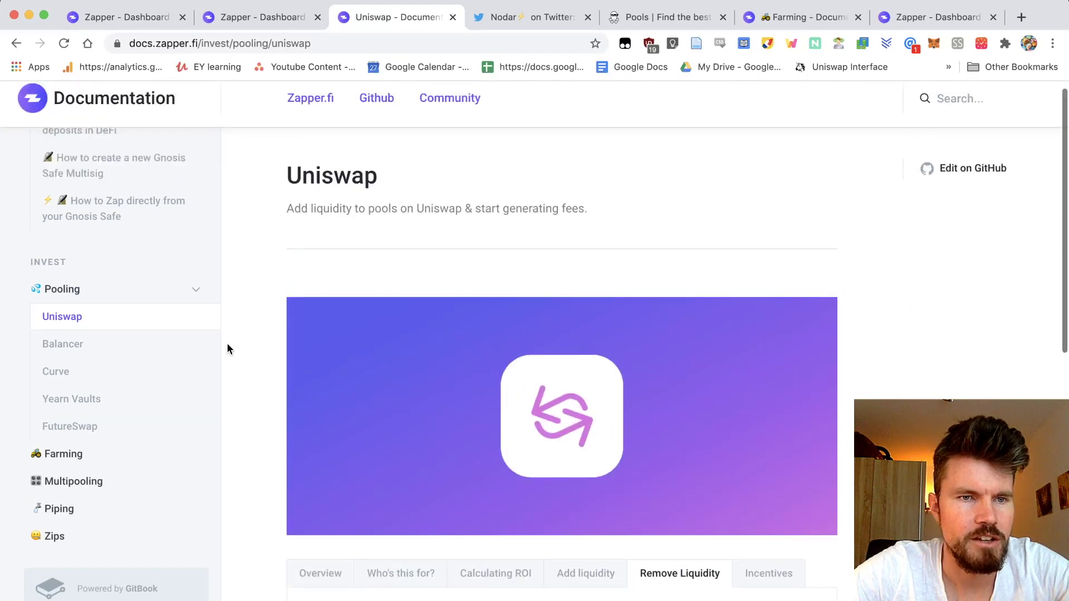
# Step: Open the Balancer pooling documentation, read its Overview section, and look over the other Invest topics
pyautogui.click(79, 354)
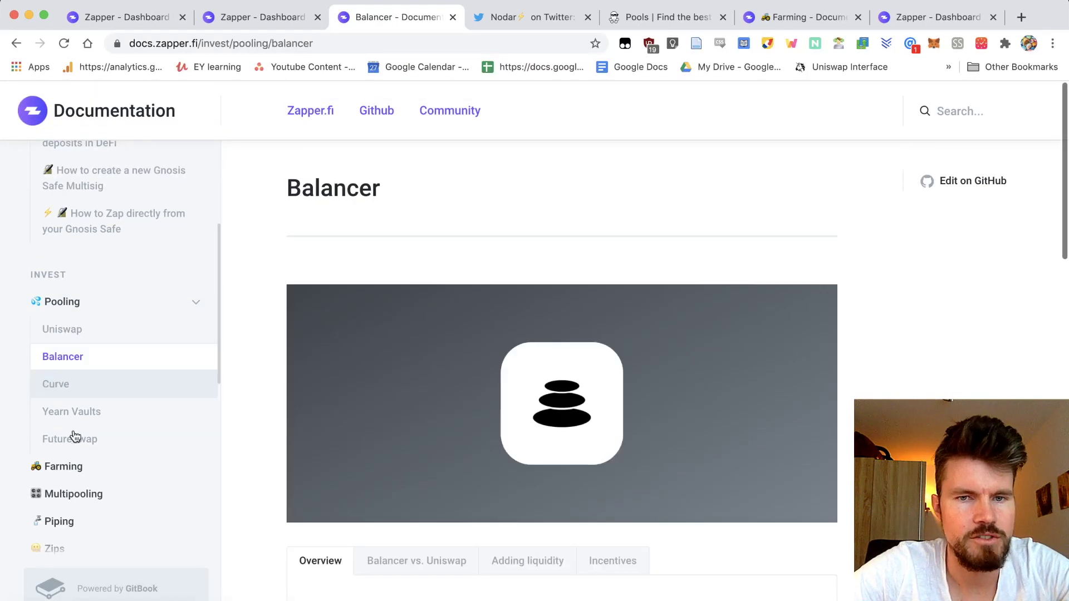
pyautogui.scroll(-5, 91, 182)
pyautogui.scroll(3, 109, 177)
pyautogui.scroll(4, 106, 177)
pyautogui.scroll(-2, 111, 251)
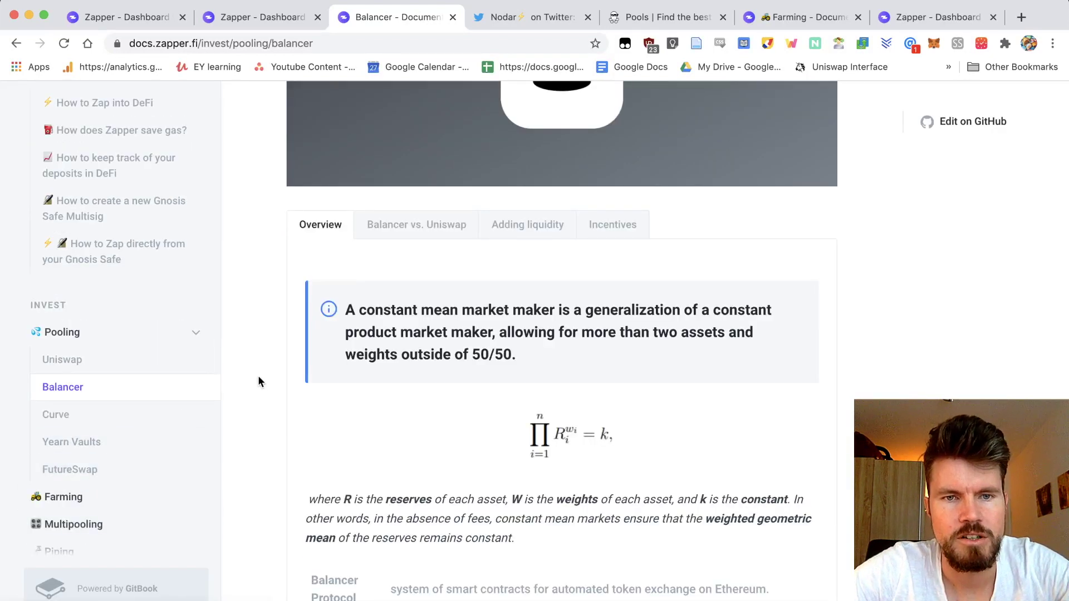
pyautogui.scroll(6, 271, 371)
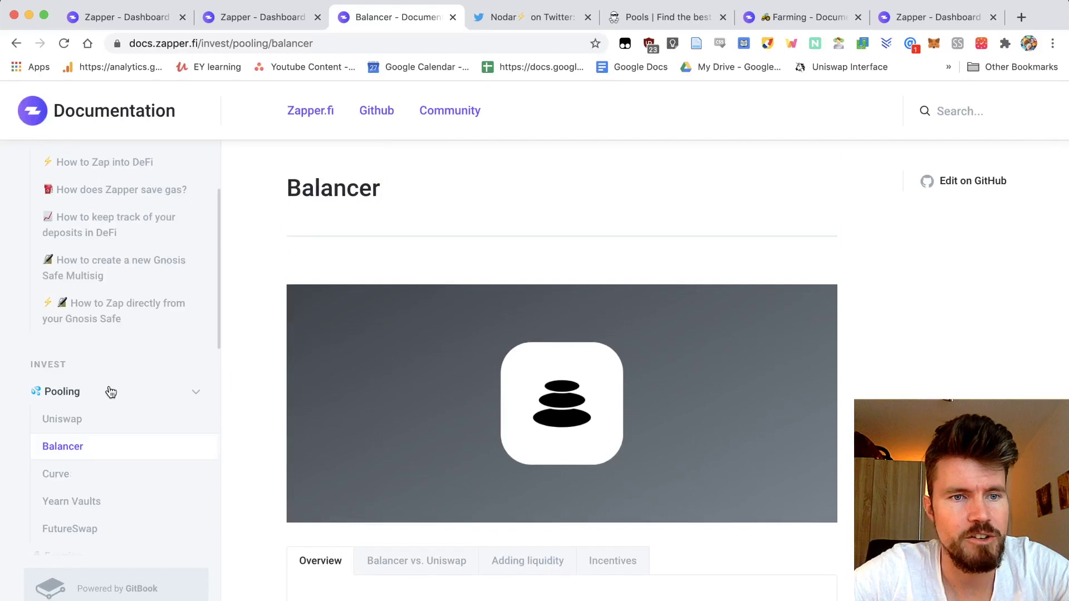
pyautogui.scroll(-3, 111, 472)
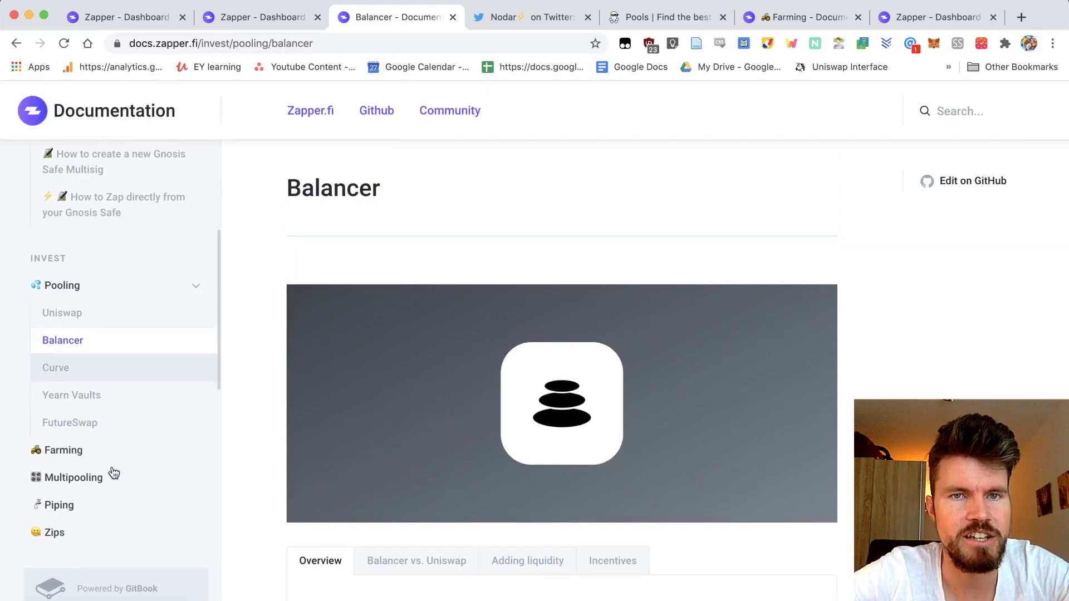
# Step: Switch to the already open Farming documentation and bring the first columns of its available opportunities table into view
pyautogui.press('super+6')
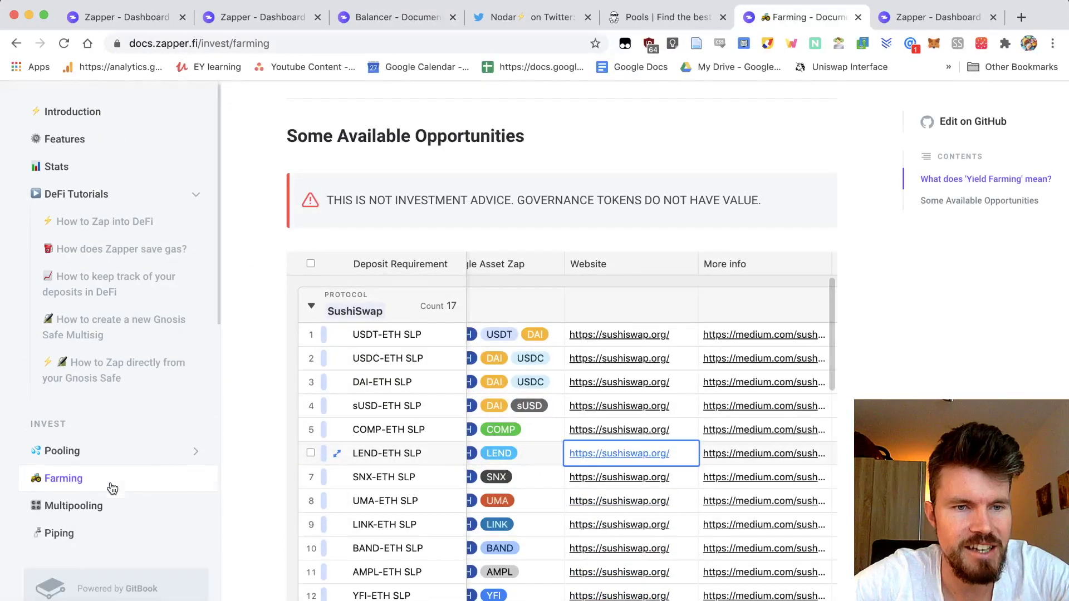
pyautogui.scroll(-3, 109, 479)
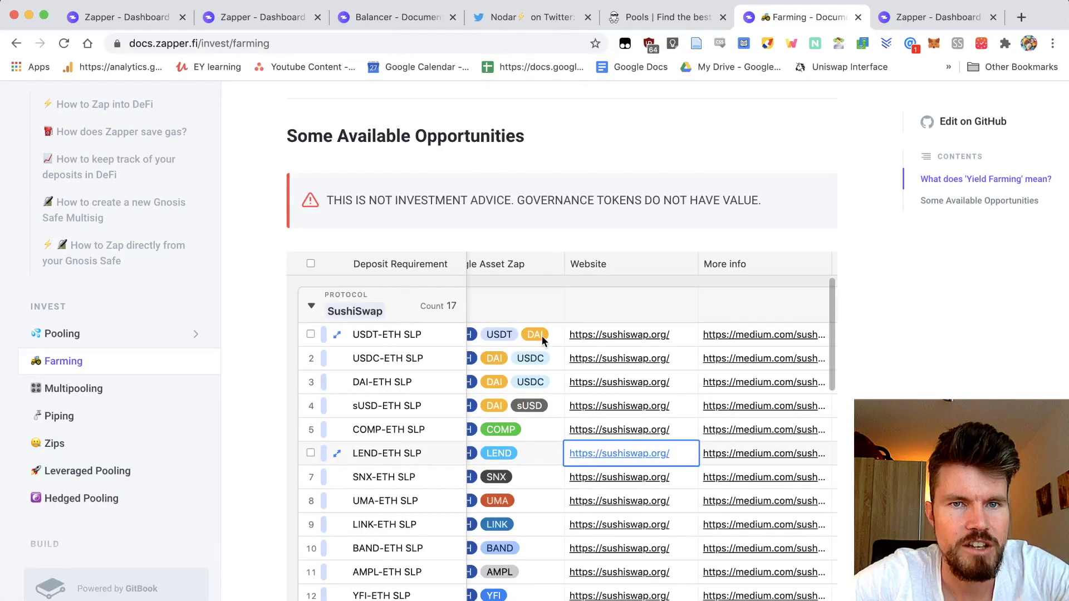
pyautogui.scroll(-2, 465, 384)
pyautogui.hscroll(-3, 462, 389)
pyautogui.scroll(2, 462, 390)
pyautogui.hscroll(-5, 465, 391)
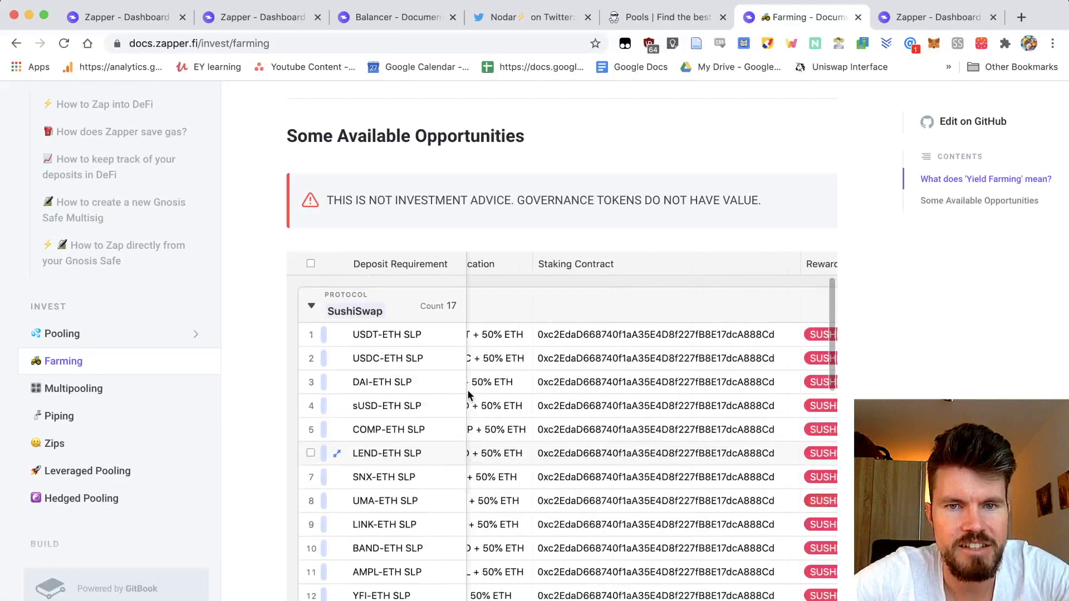
pyautogui.hscroll(-5, 468, 394)
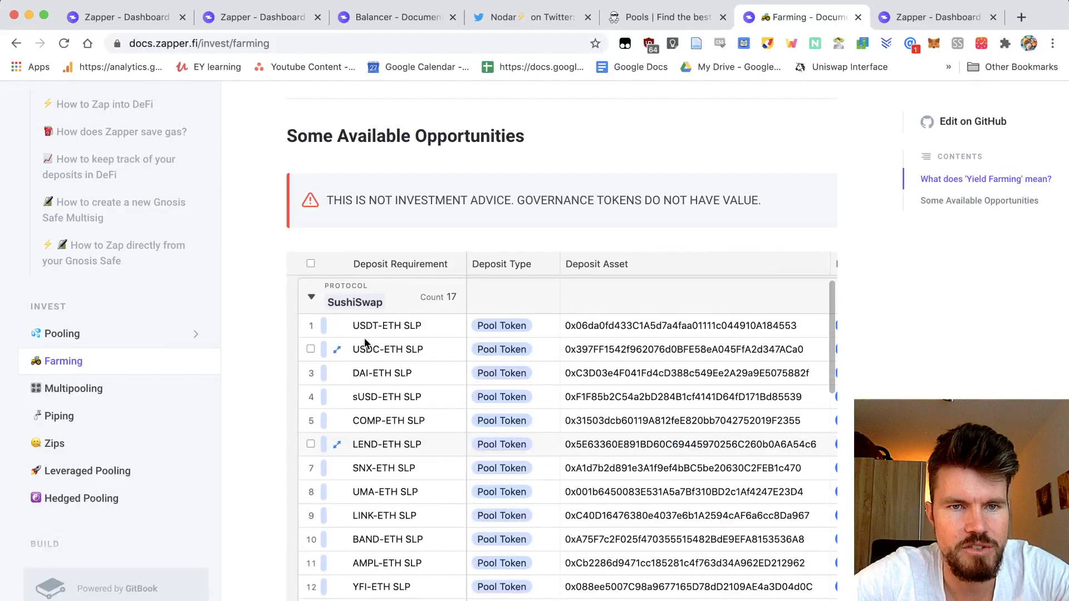
# Step: Look through the farming opportunities grouped by protocol, down to YFValue and back up to SushiSwap
pyautogui.scroll(-5, 390, 412)
pyautogui.scroll(-5, 390, 412)
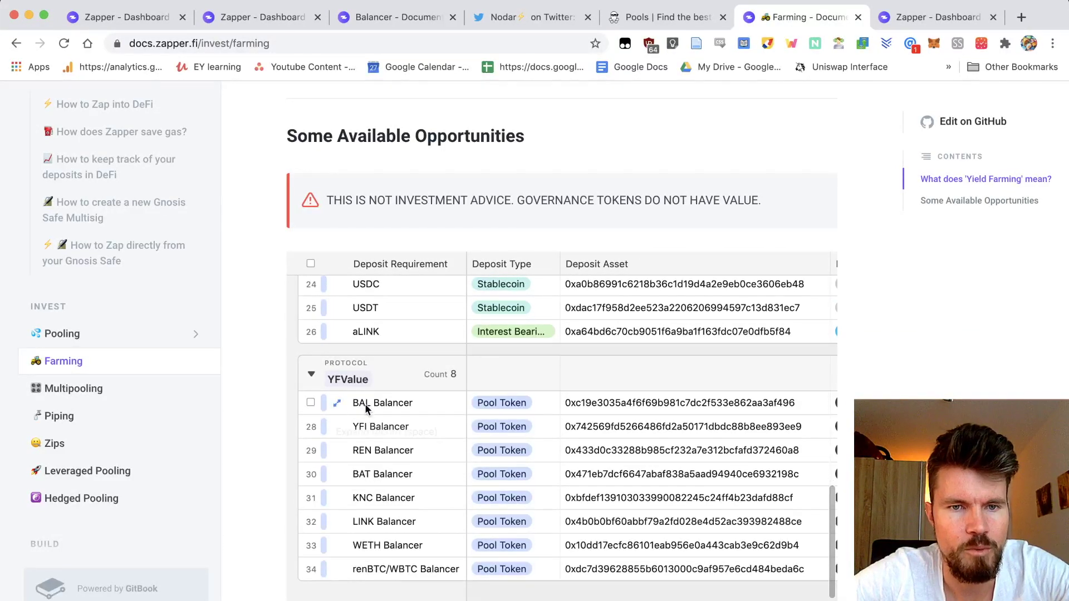
pyautogui.scroll(4, 604, 422)
pyautogui.scroll(8, 605, 424)
# Step: Review the opportunities table's issuer, asset allocation, rewards, single asset zap, website and more info columns
pyautogui.hscroll(1, 605, 423)
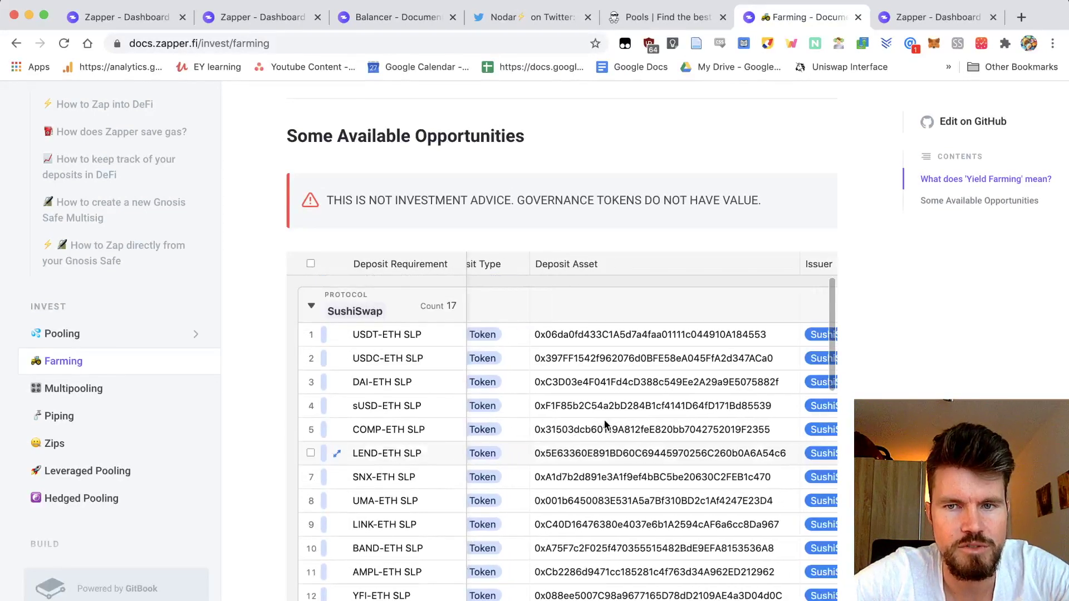
pyautogui.hscroll(3, 605, 425)
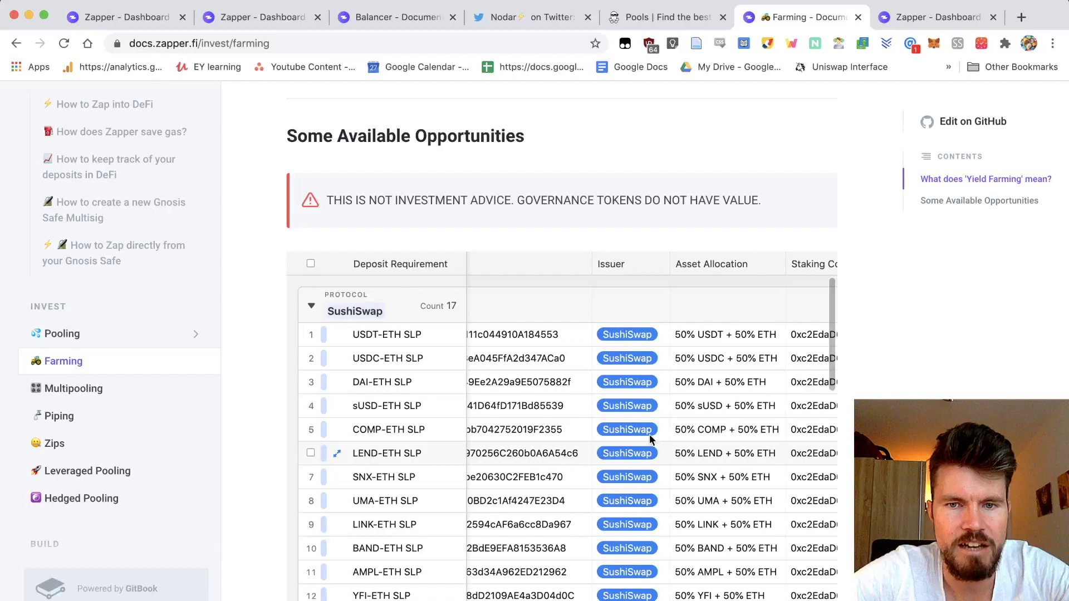
pyautogui.moveTo(767, 287)
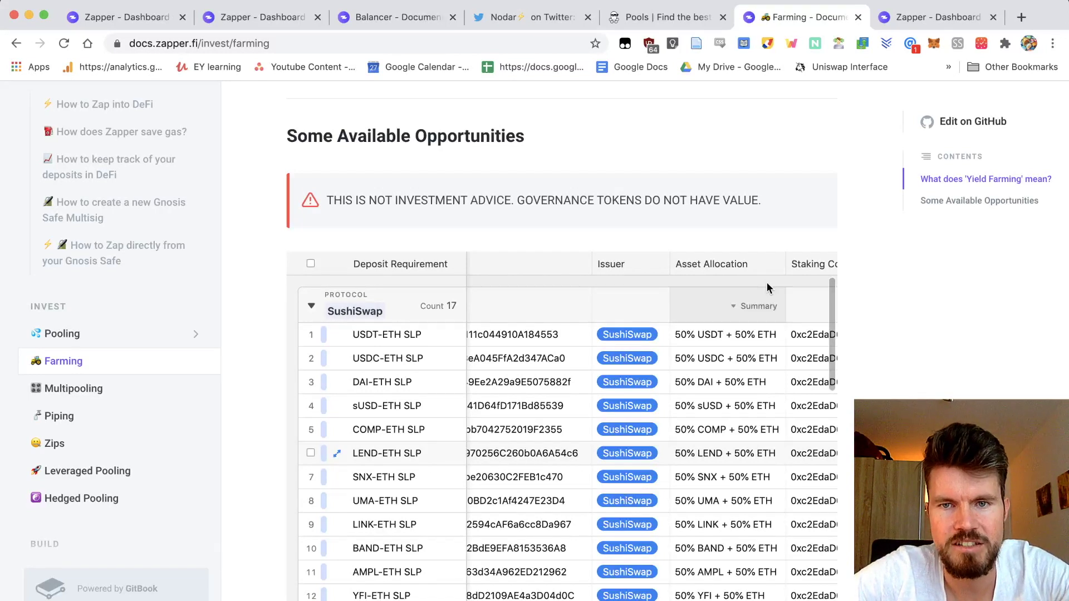
pyautogui.hscroll(6, 739, 434)
pyautogui.hscroll(4, 739, 454)
pyautogui.click(740, 454)
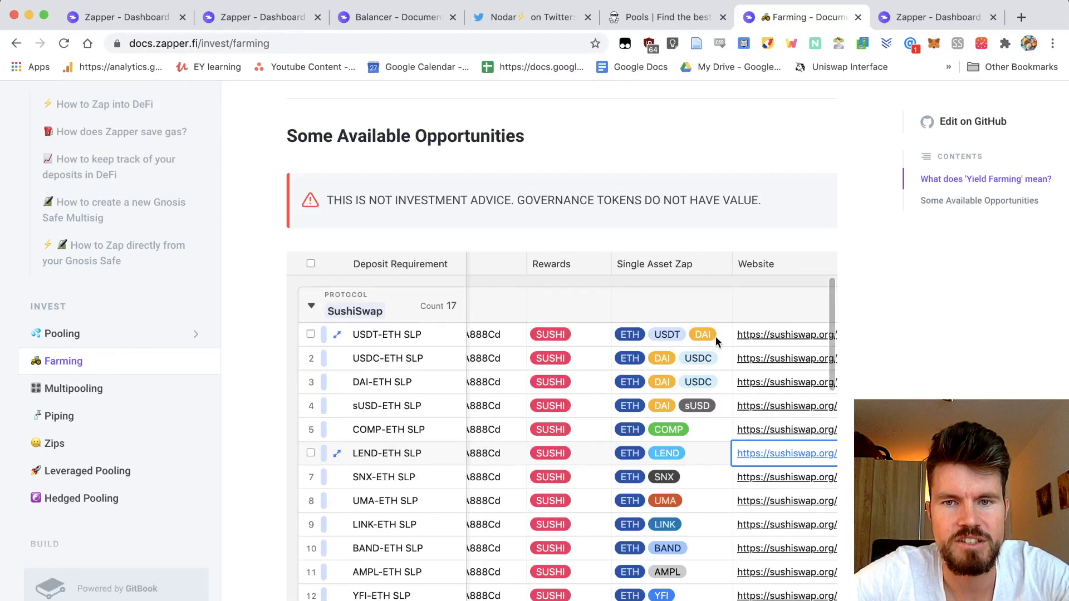
pyautogui.hscroll(5, 544, 358)
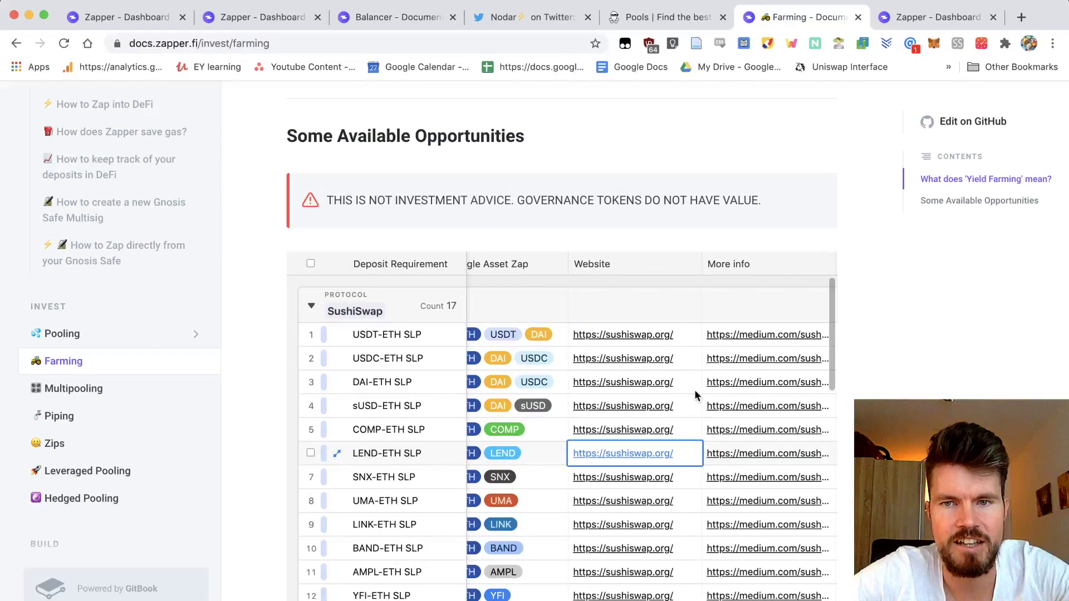
pyautogui.hscroll(-5, 579, 489)
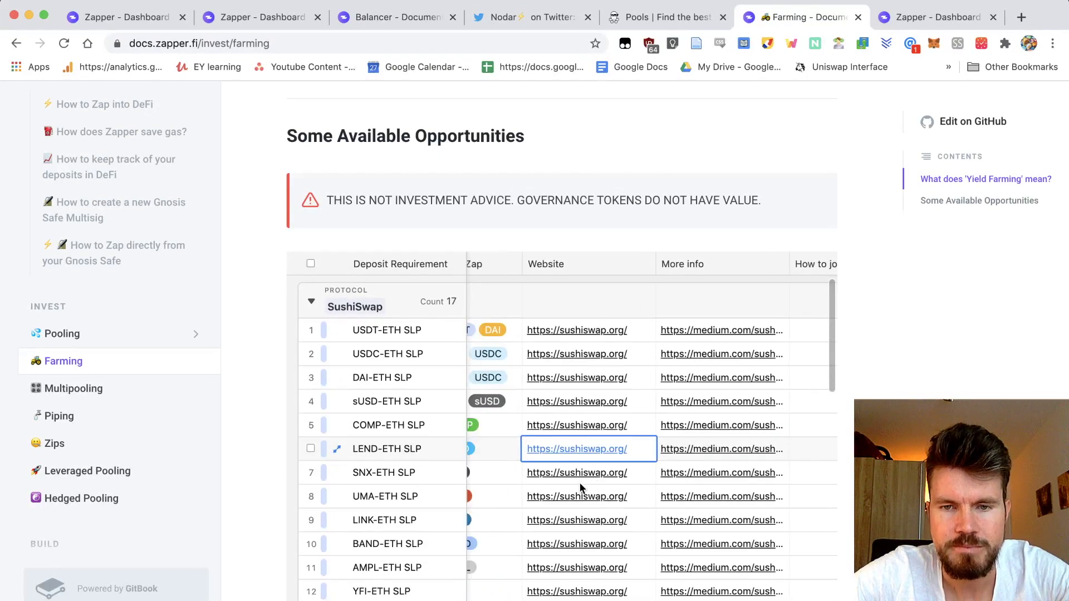
# Step: View the end of the Farming page, return the table to its first columns, and go back to the yield farming definition
pyautogui.scroll(-4, 676, 420)
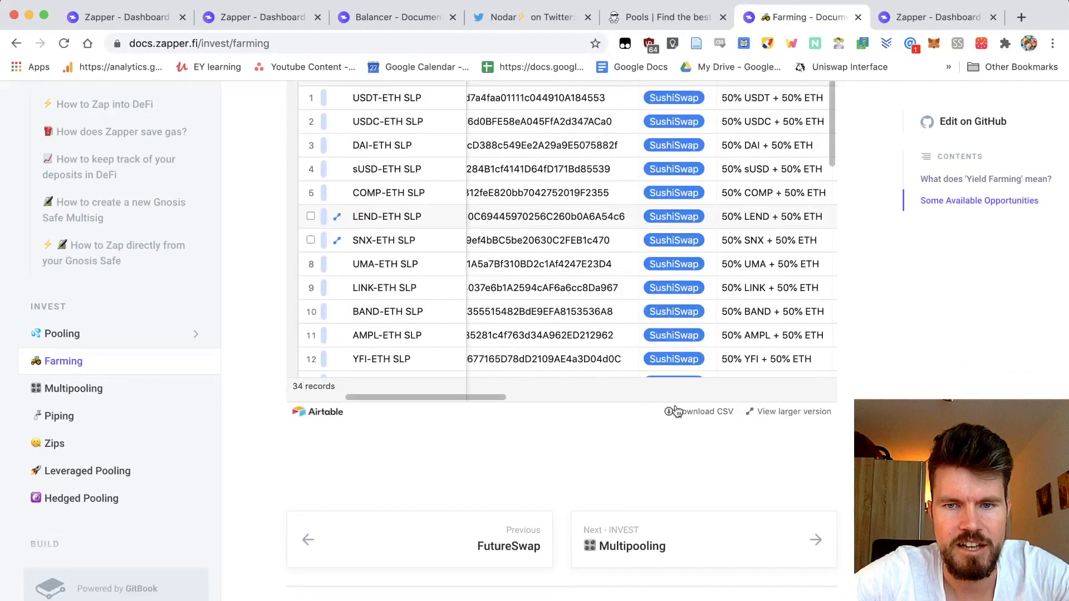
pyautogui.scroll(3, 269, 291)
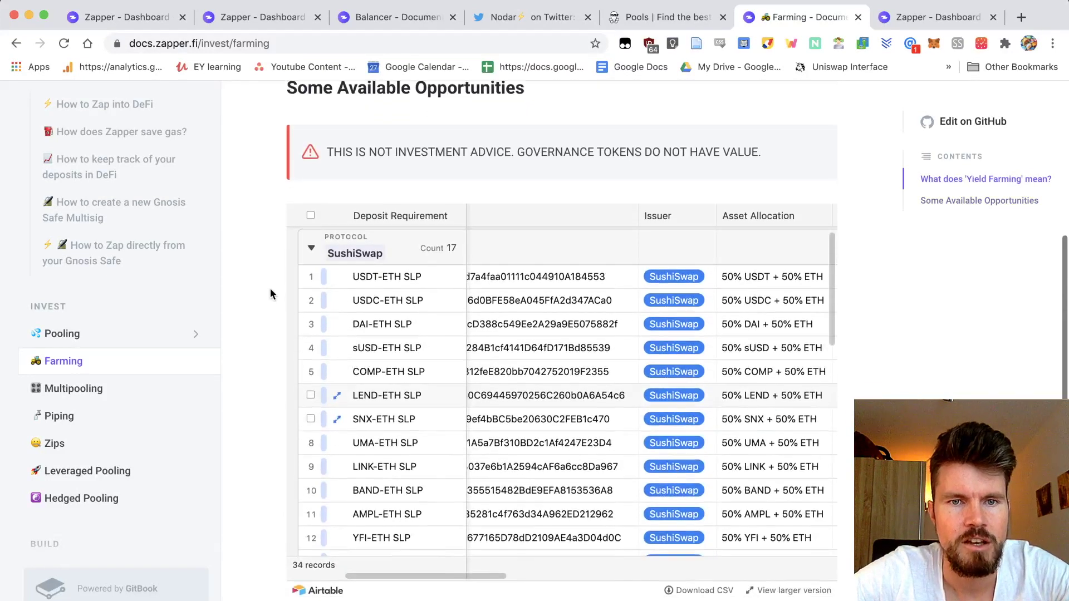
pyautogui.scroll(-1, 412, 336)
pyautogui.hscroll(-5, 410, 333)
pyautogui.scroll(1, 411, 333)
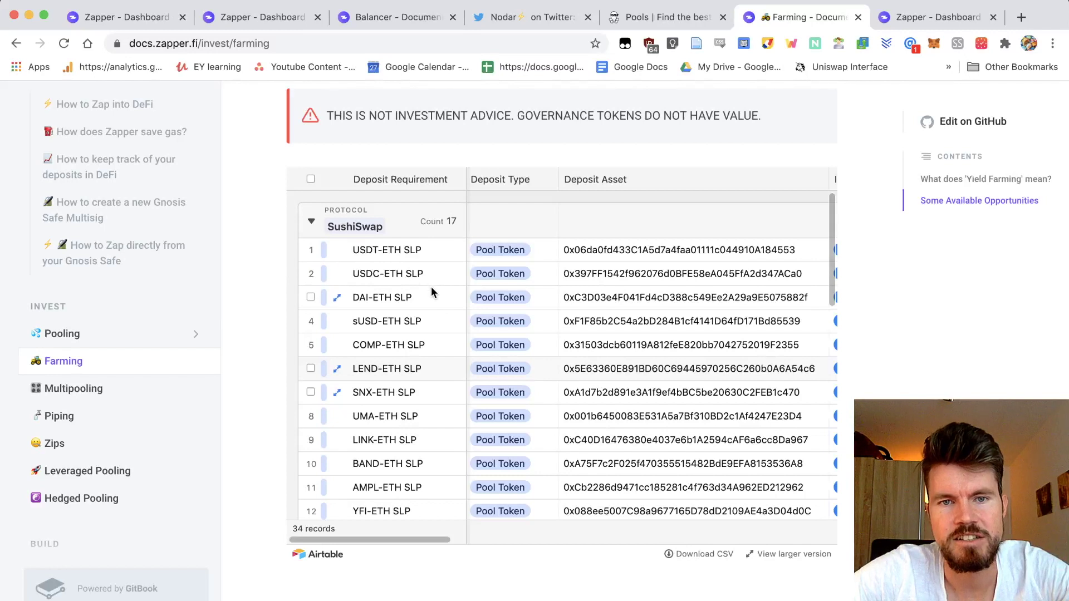
pyautogui.scroll(8, 278, 279)
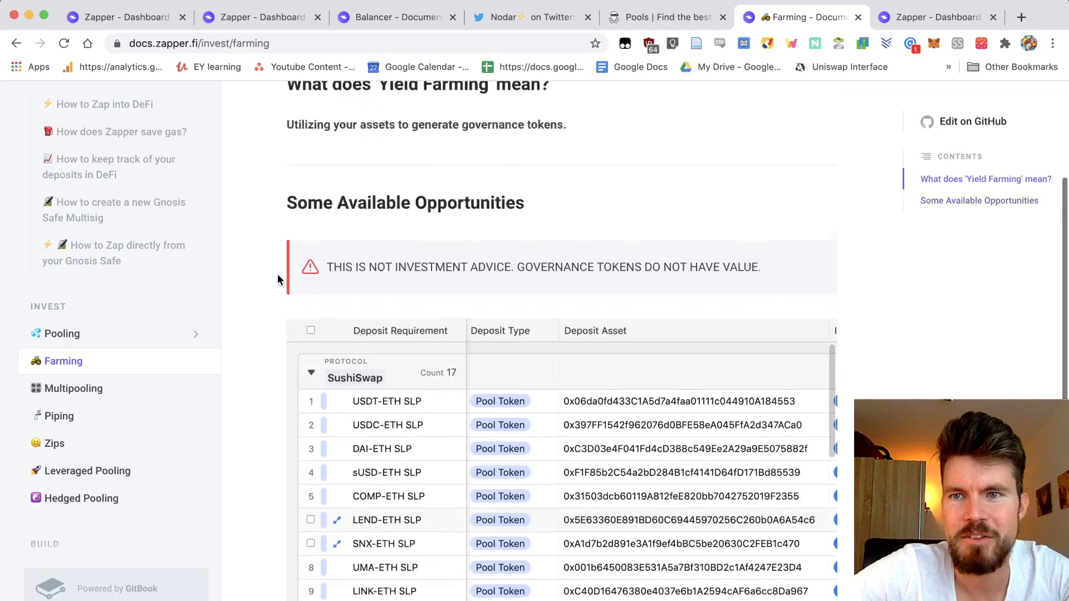